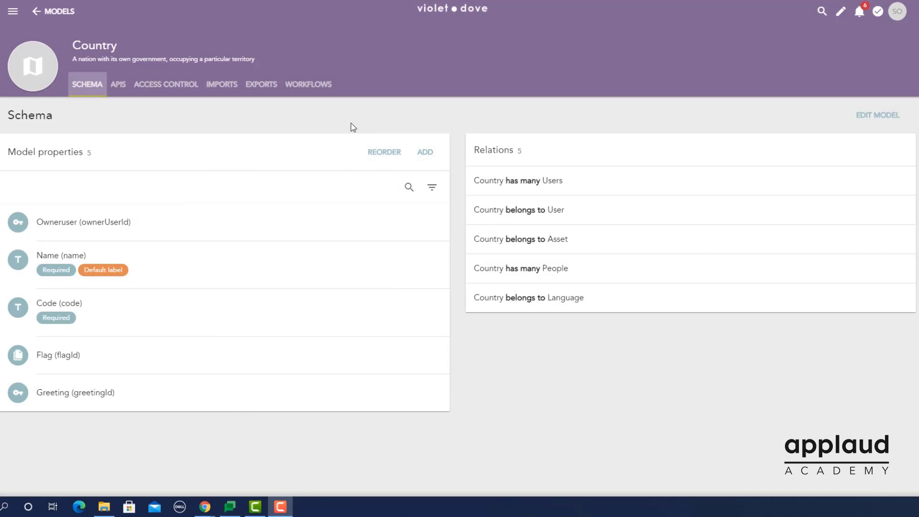
- Open the Personas template's details and review its features, usage instructions and contents
{"action": "left_click", "coordinate": [166, 357]}
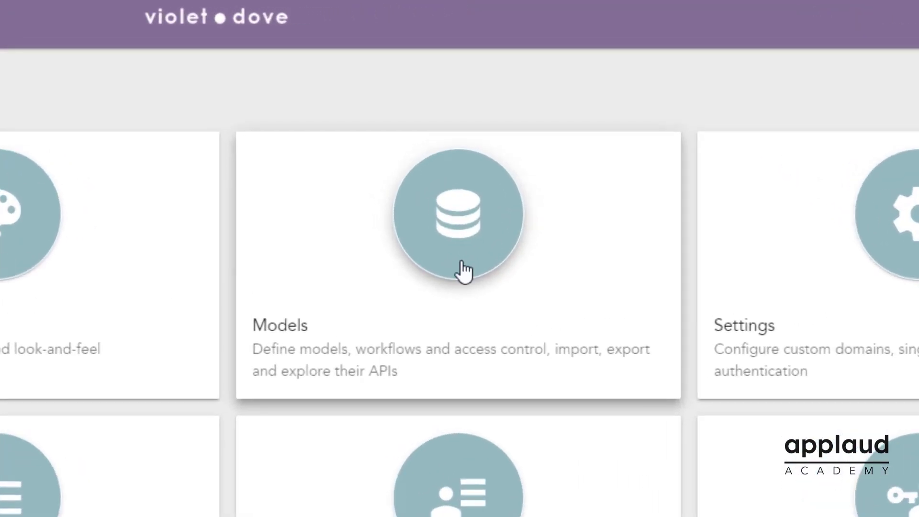
{"action": "left_click", "coordinate": [461, 262]}
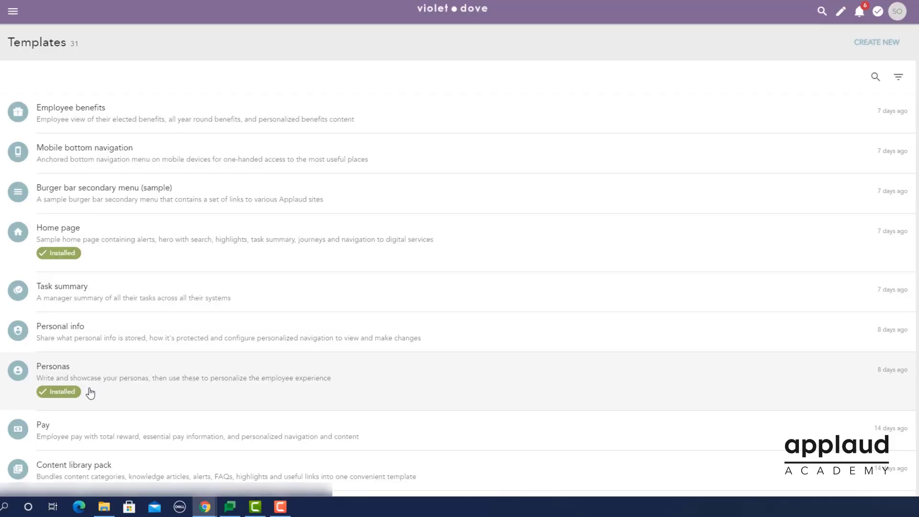
{"action": "left_click", "coordinate": [90, 393]}
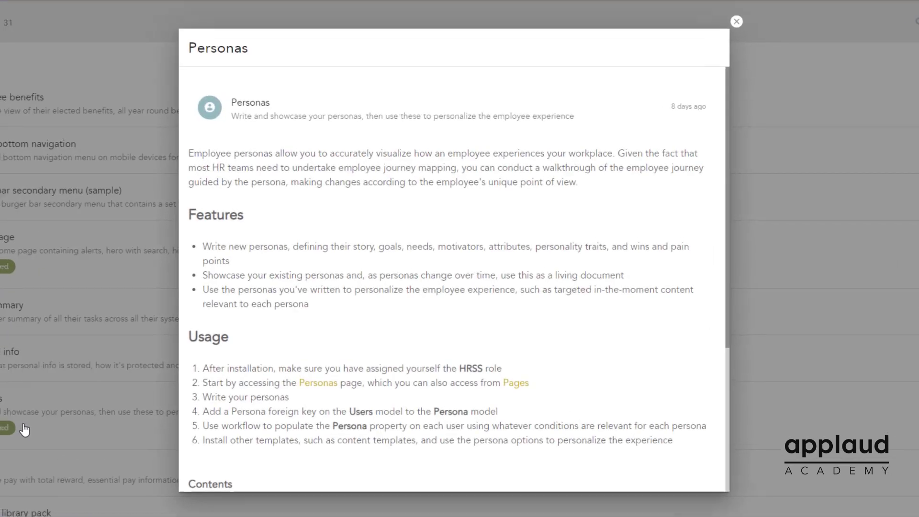
{"action": "scroll", "coordinate": [216, 436], "scroll_direction": "down", "scroll_amount": 3}
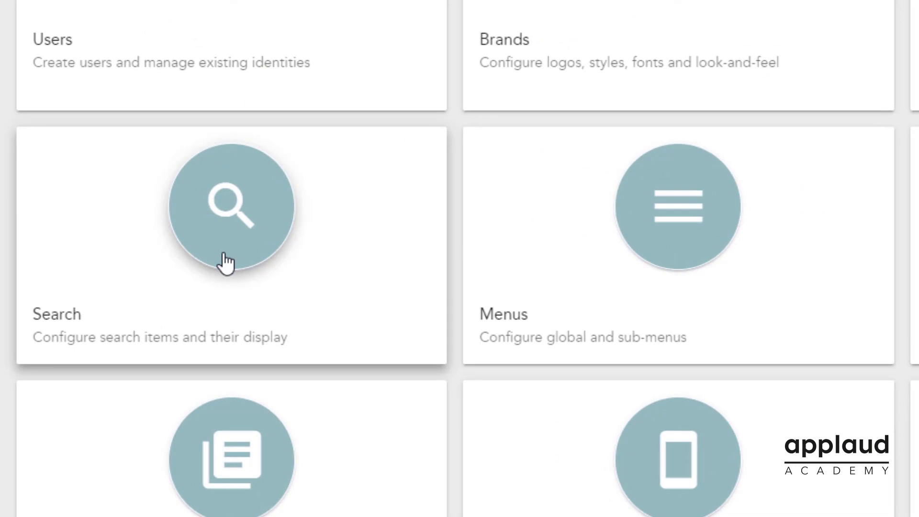
- Add the Country model to the search settings with the title Countries and save it
{"action": "left_click", "coordinate": [226, 262]}
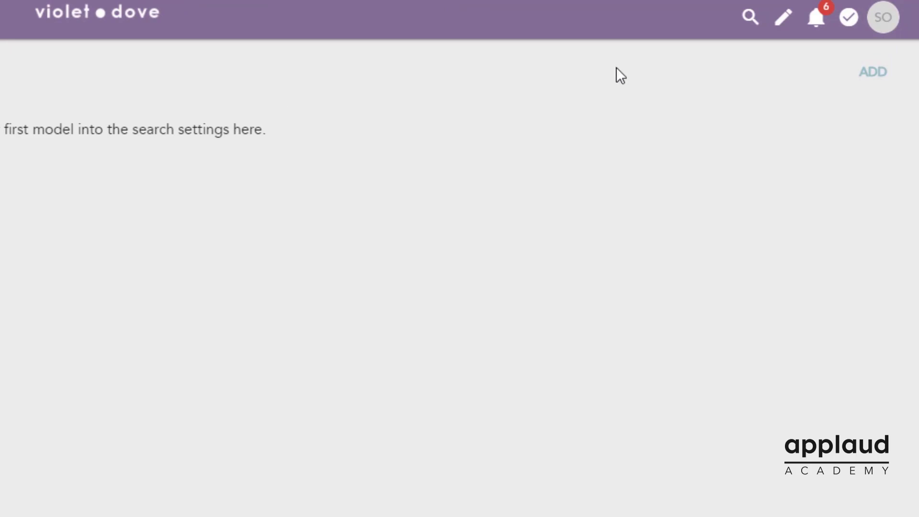
{"action": "left_click", "coordinate": [876, 74]}
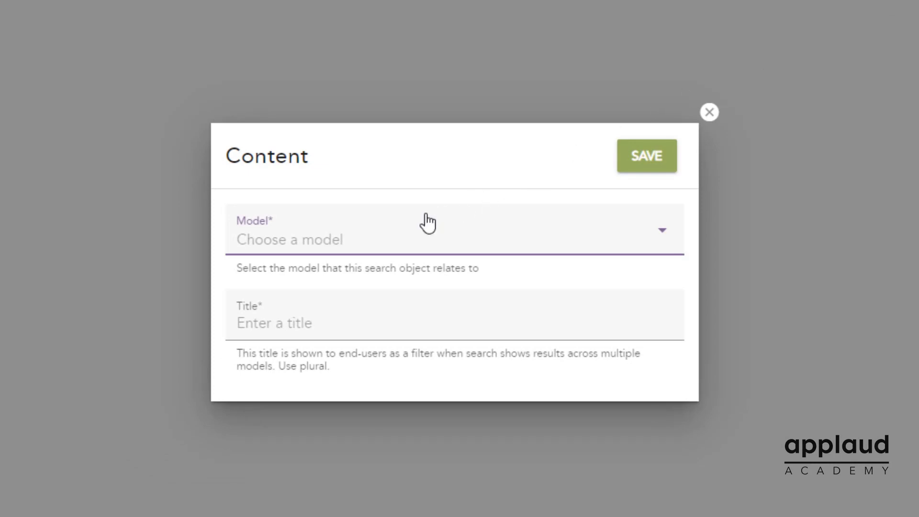
{"action": "left_click", "coordinate": [344, 244]}
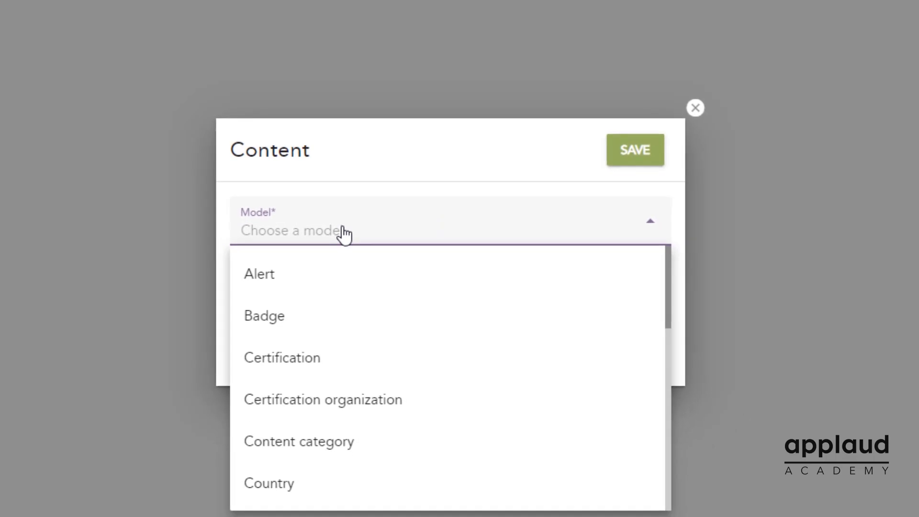
{"action": "left_click", "coordinate": [356, 477]}
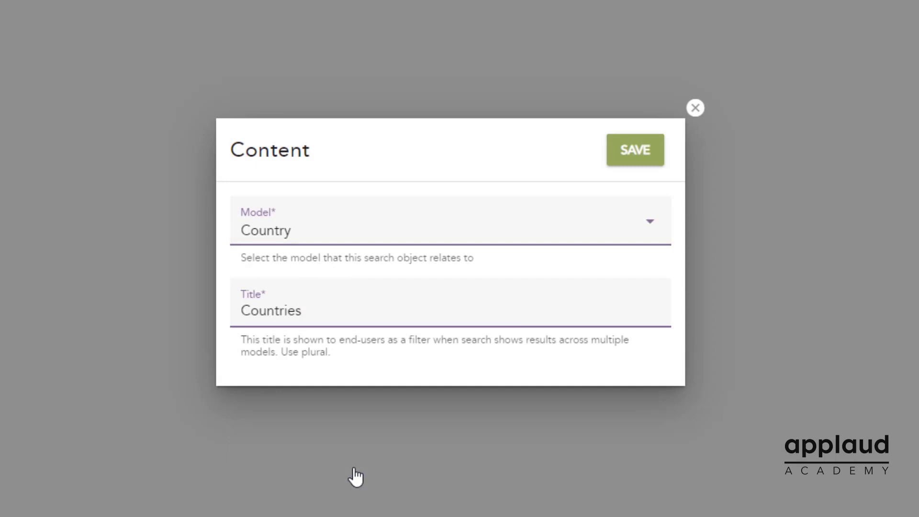
{"action": "left_click", "coordinate": [636, 165]}
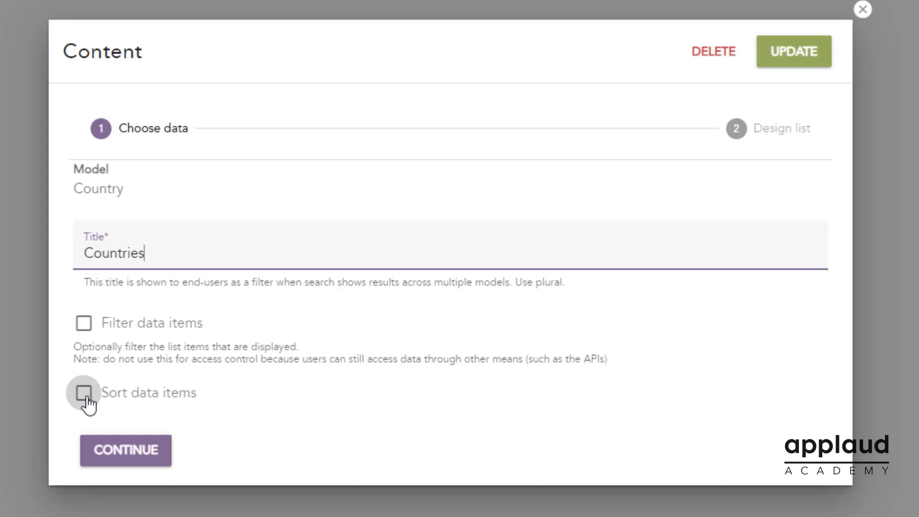
- Continue to the list design of the Countries search item and choose the Row layout
{"action": "left_click", "coordinate": [134, 463]}
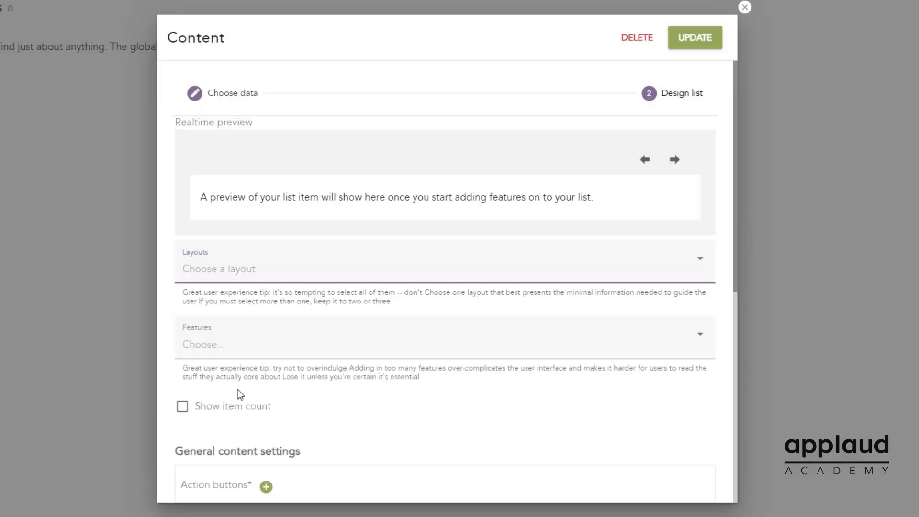
{"action": "left_click", "coordinate": [273, 270]}
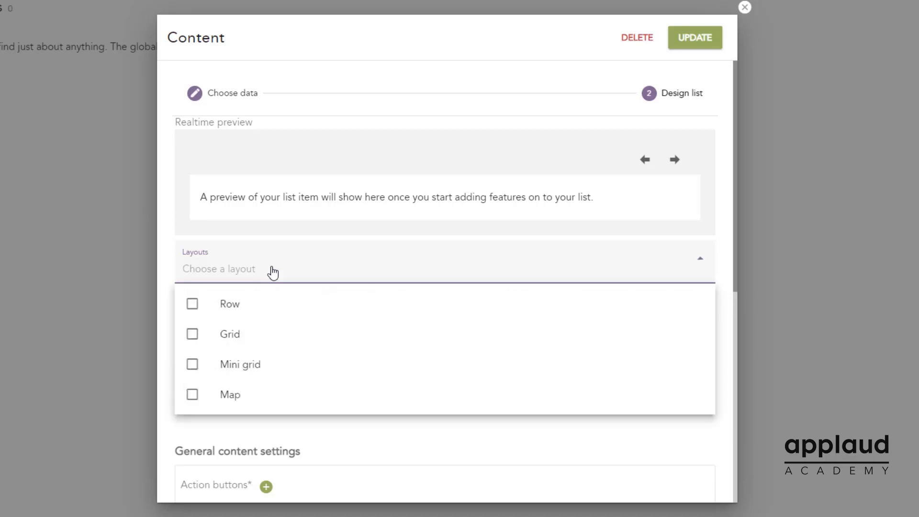
{"action": "left_click", "coordinate": [193, 307]}
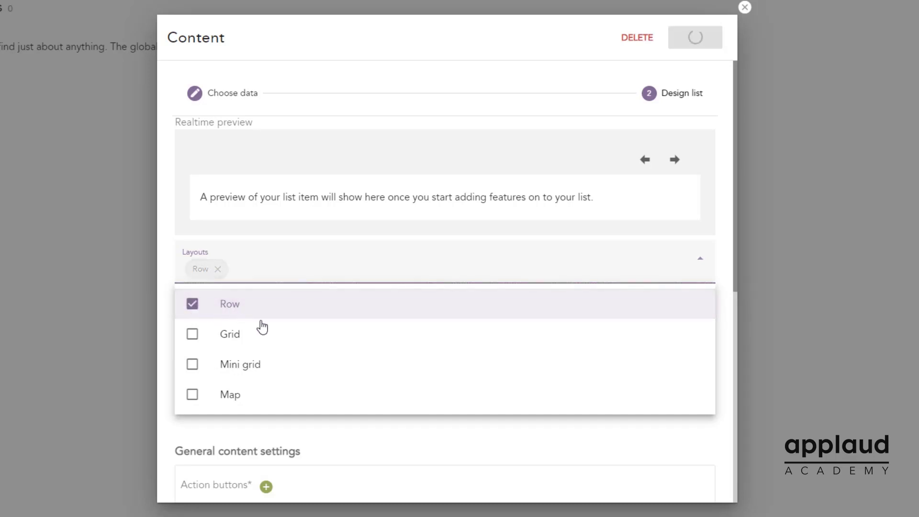
{"action": "left_click", "coordinate": [398, 429]}
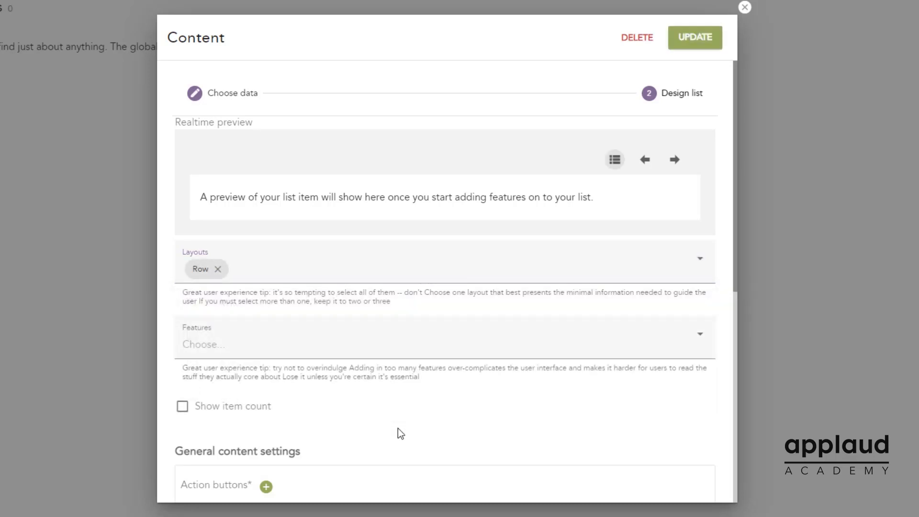
- Enable the Text, Avatar / icon / image and Primary action features for the list
{"action": "left_click", "coordinate": [256, 345]}
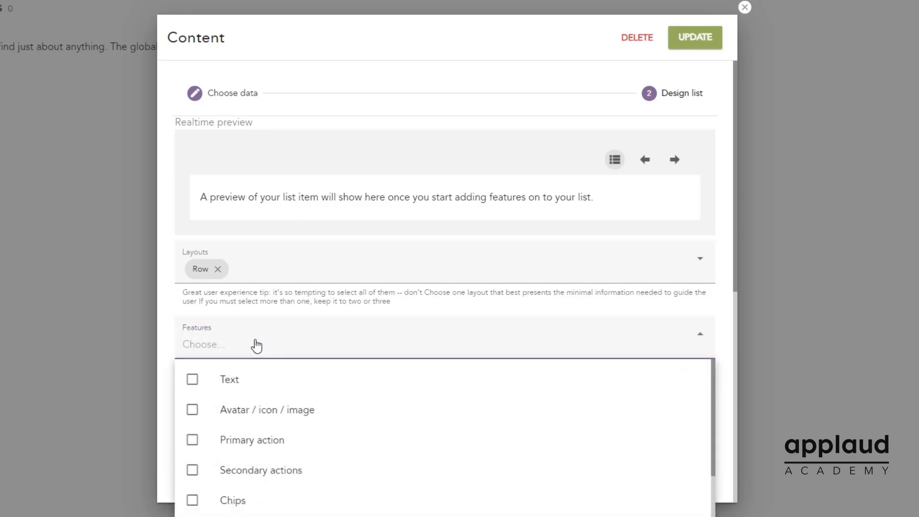
{"action": "left_click", "coordinate": [268, 379]}
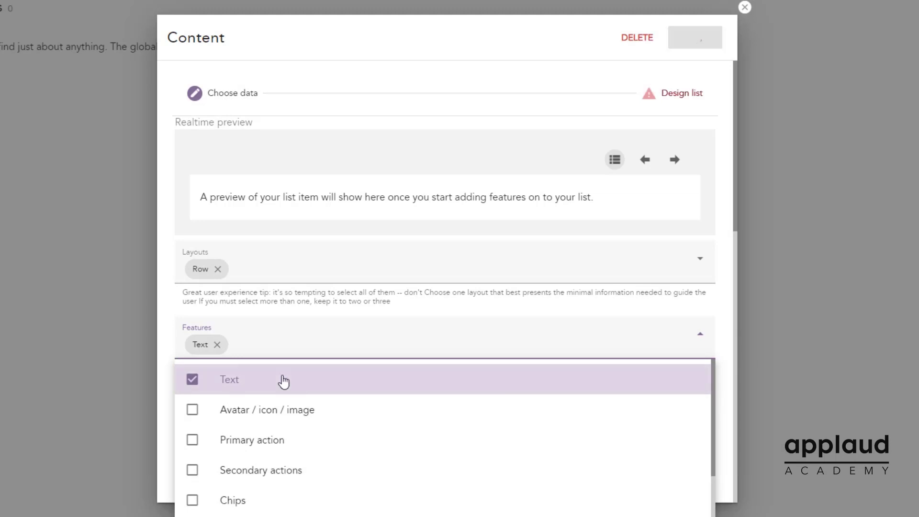
{"action": "left_click", "coordinate": [331, 413]}
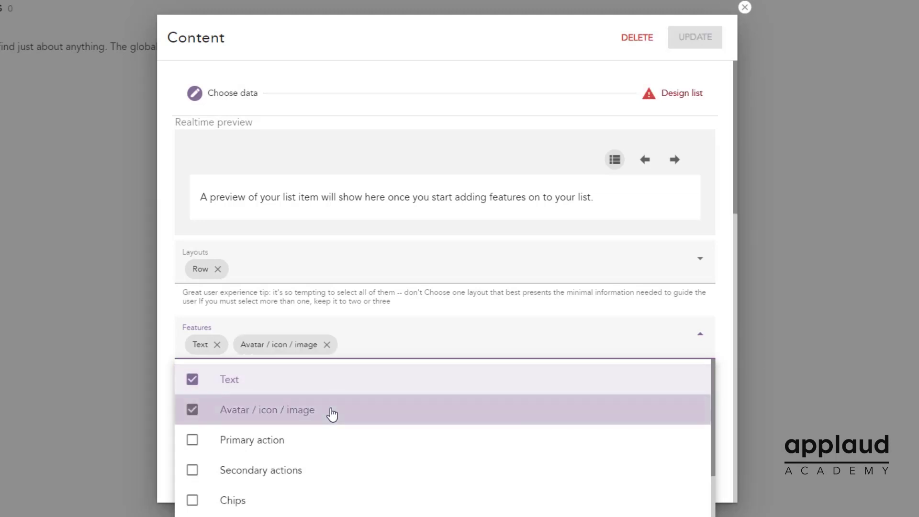
{"action": "left_click", "coordinate": [333, 443]}
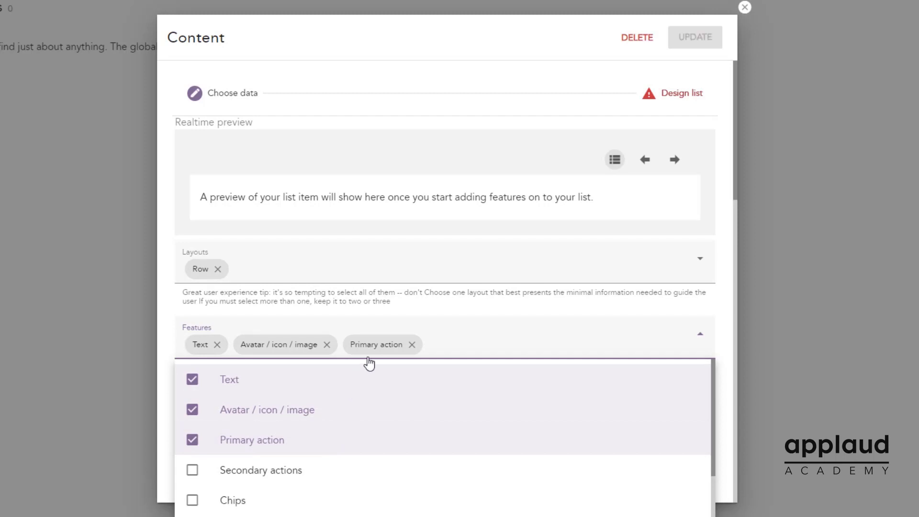
{"action": "left_click", "coordinate": [391, 306]}
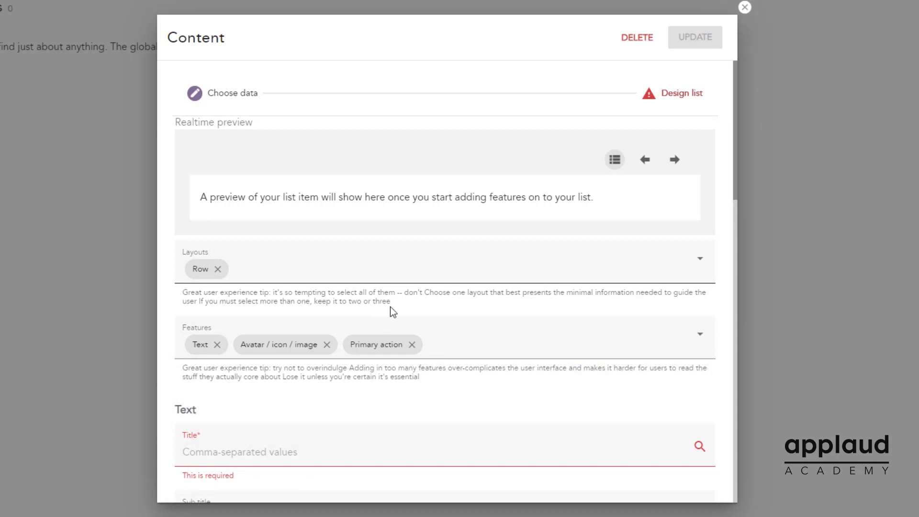
- Set the list item's title text to the Name property and its overline to Code
{"action": "scroll", "coordinate": [390, 306], "scroll_direction": "down", "scroll_amount": 5}
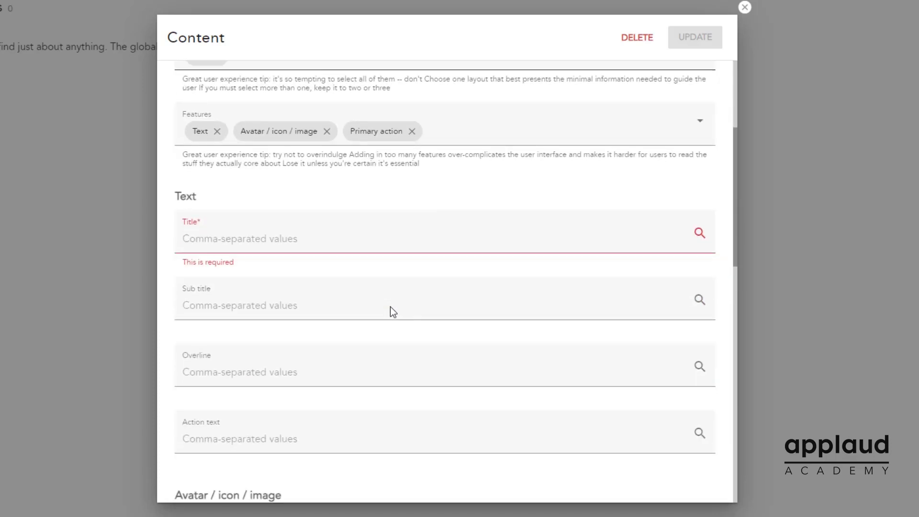
{"action": "scroll", "coordinate": [389, 306], "scroll_direction": "down", "scroll_amount": 1}
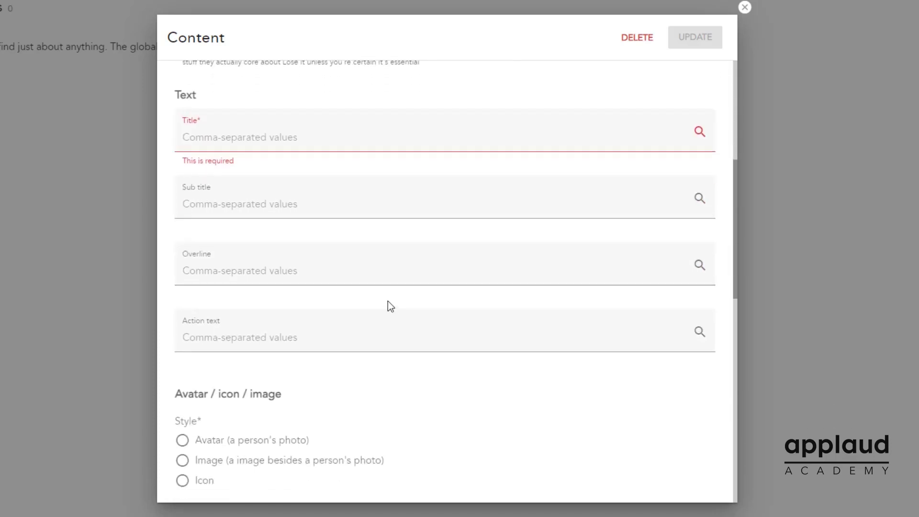
{"action": "left_click", "coordinate": [279, 141]}
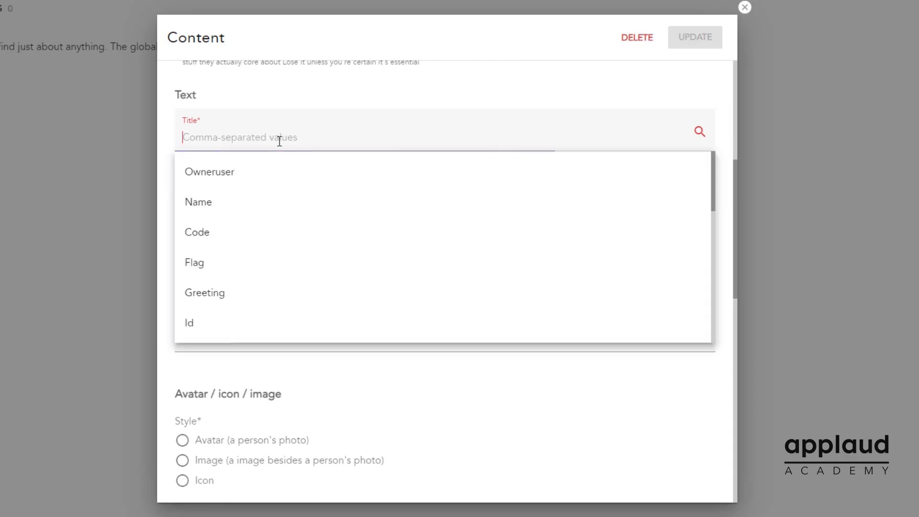
{"action": "left_click", "coordinate": [281, 204]}
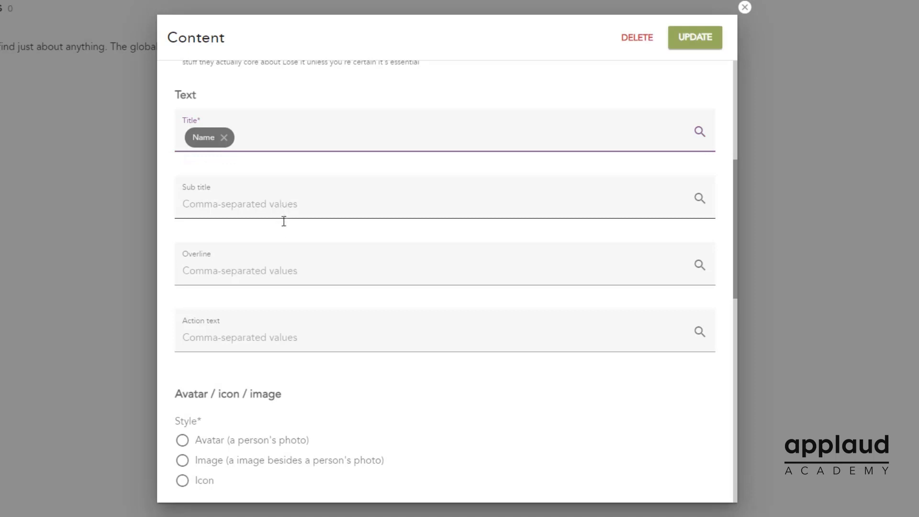
{"action": "left_click", "coordinate": [284, 262]}
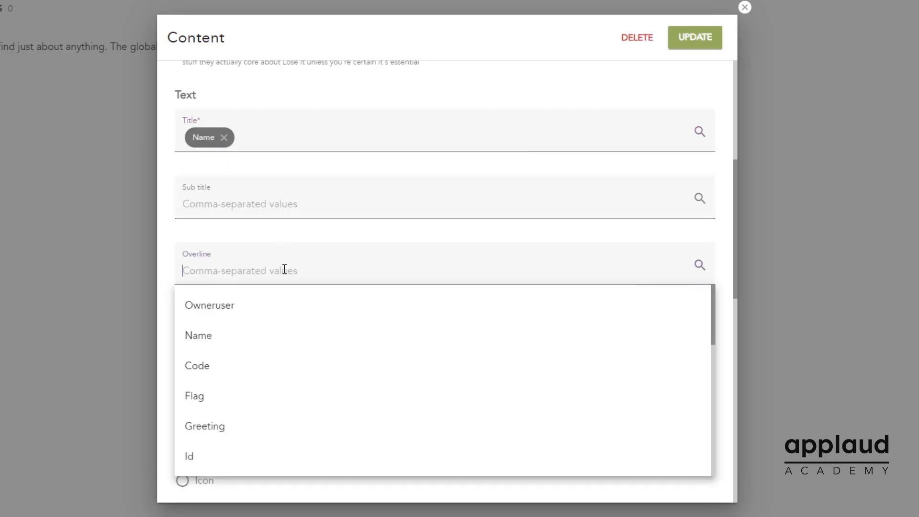
{"action": "left_click", "coordinate": [266, 364]}
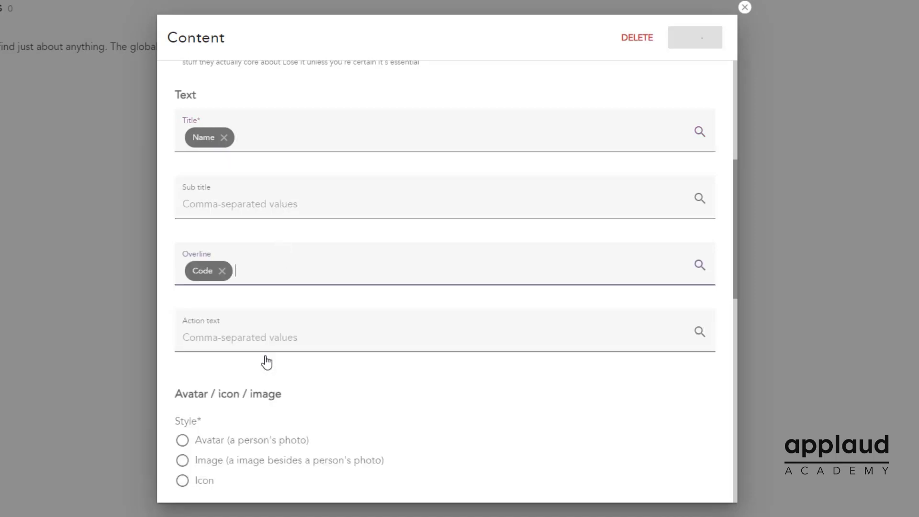
- Set the avatar style to Image with Flag as the image property, and check the realtime preview
{"action": "scroll", "coordinate": [267, 362], "scroll_direction": "down", "scroll_amount": 4}
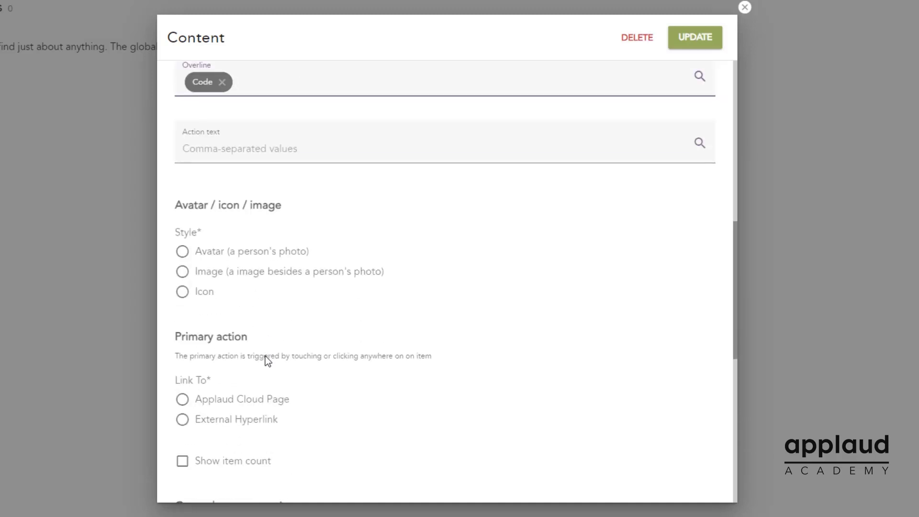
{"action": "left_click", "coordinate": [183, 271]}
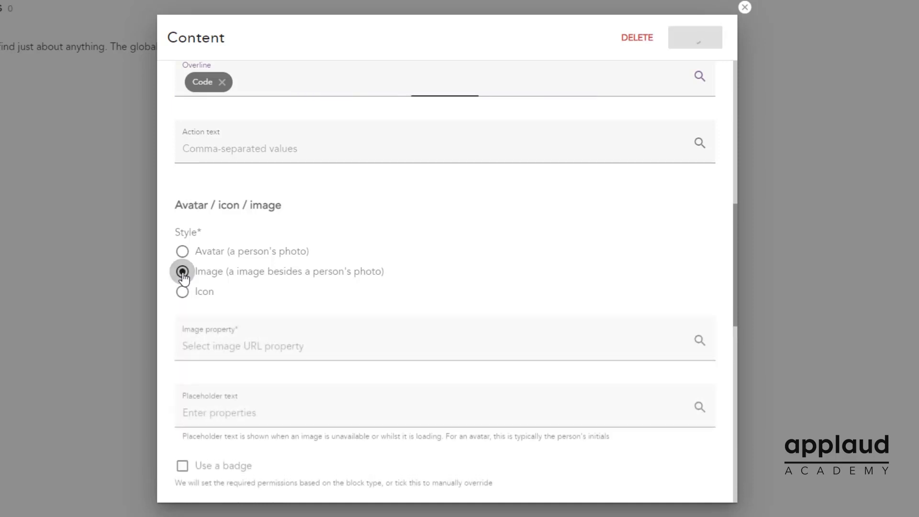
{"action": "left_click", "coordinate": [263, 353]}
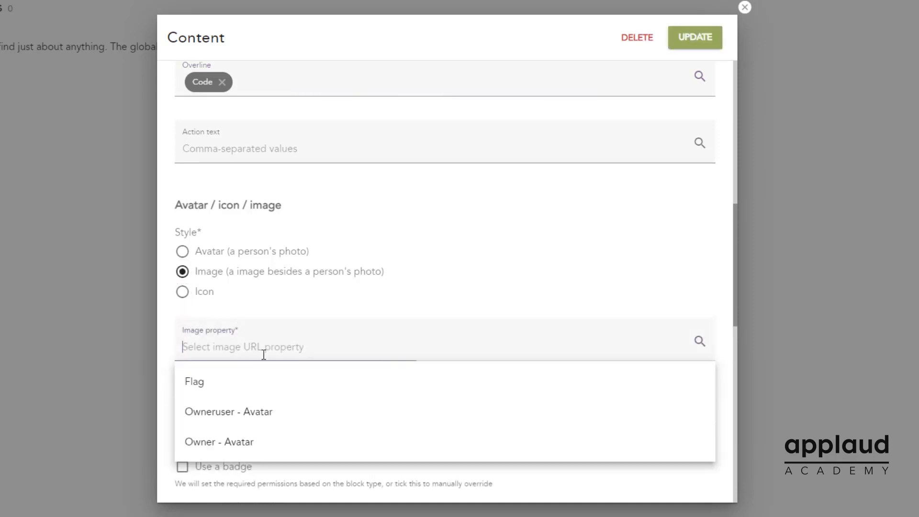
{"action": "left_click", "coordinate": [263, 383]}
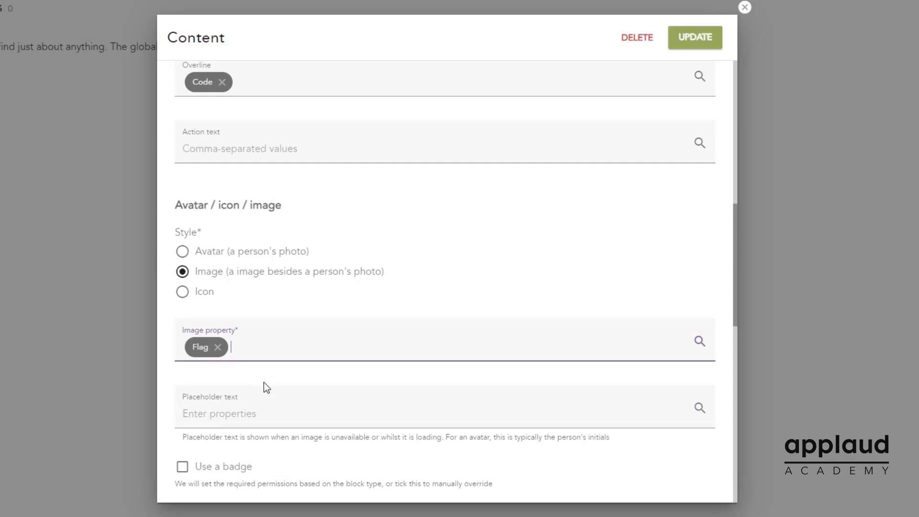
{"action": "scroll", "coordinate": [266, 401], "scroll_direction": "up", "scroll_amount": 10}
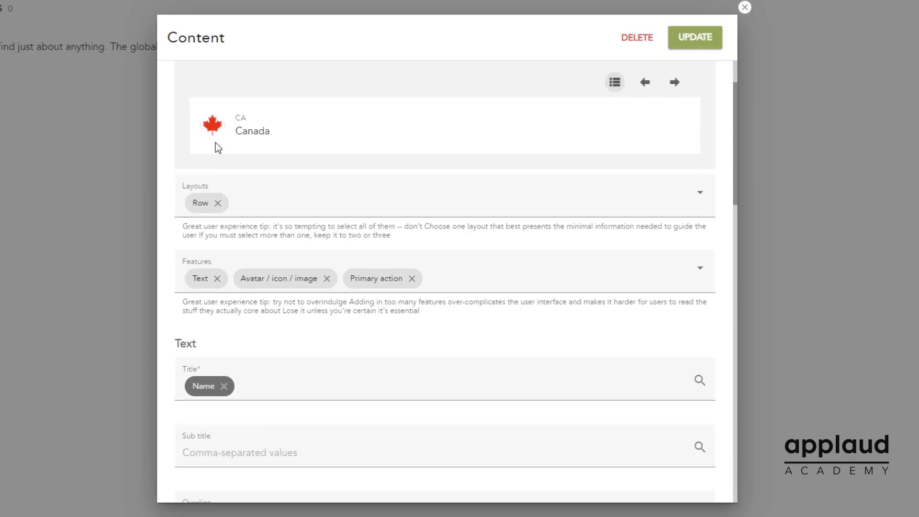
- Link the primary action to the Applaud Cloud page Country, with the link target set to In a modal
{"action": "scroll", "coordinate": [216, 146], "scroll_direction": "down", "scroll_amount": 9}
{"action": "scroll", "coordinate": [216, 146], "scroll_direction": "down", "scroll_amount": 3}
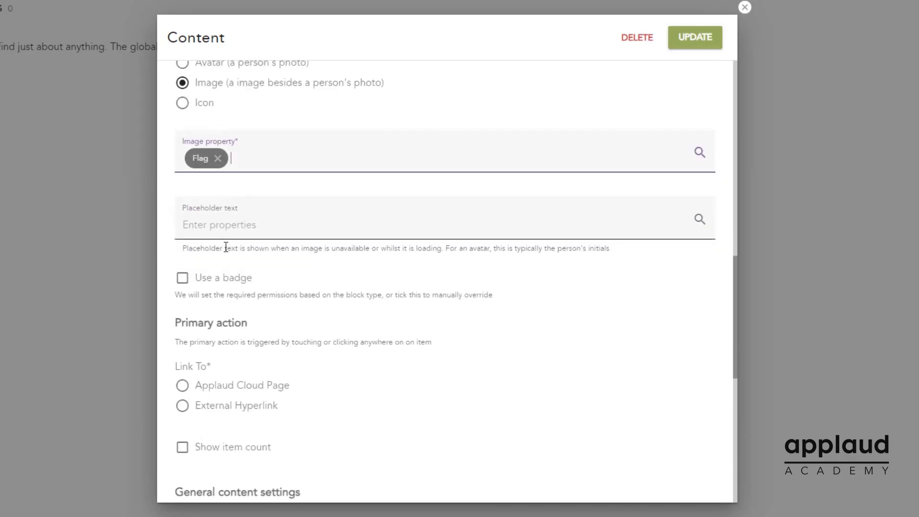
{"action": "scroll", "coordinate": [225, 246], "scroll_direction": "down", "scroll_amount": 3}
{"action": "left_click", "coordinate": [184, 264]}
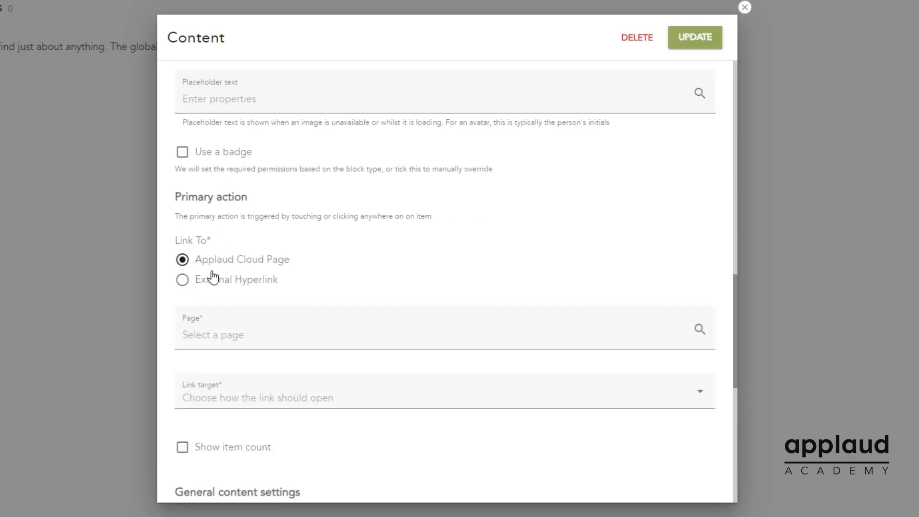
{"action": "left_click", "coordinate": [278, 335]}
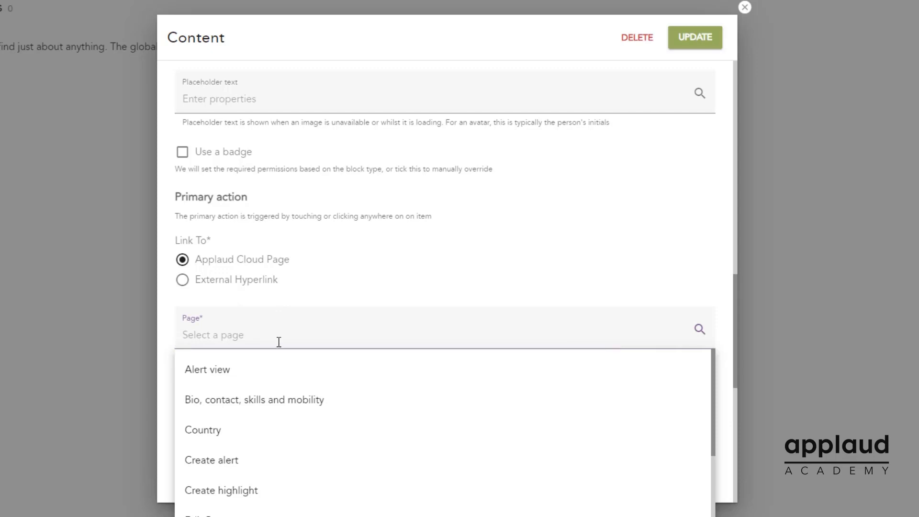
{"action": "left_click", "coordinate": [265, 432]}
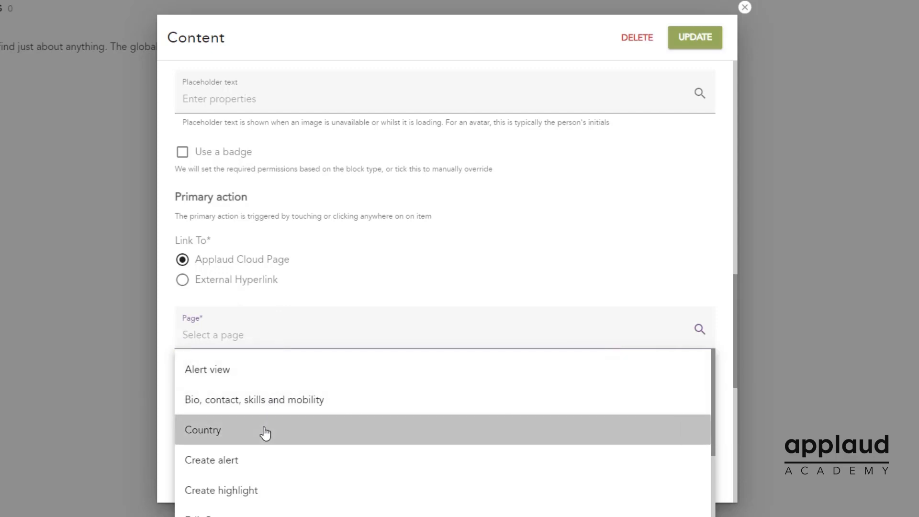
{"action": "left_click", "coordinate": [257, 401]}
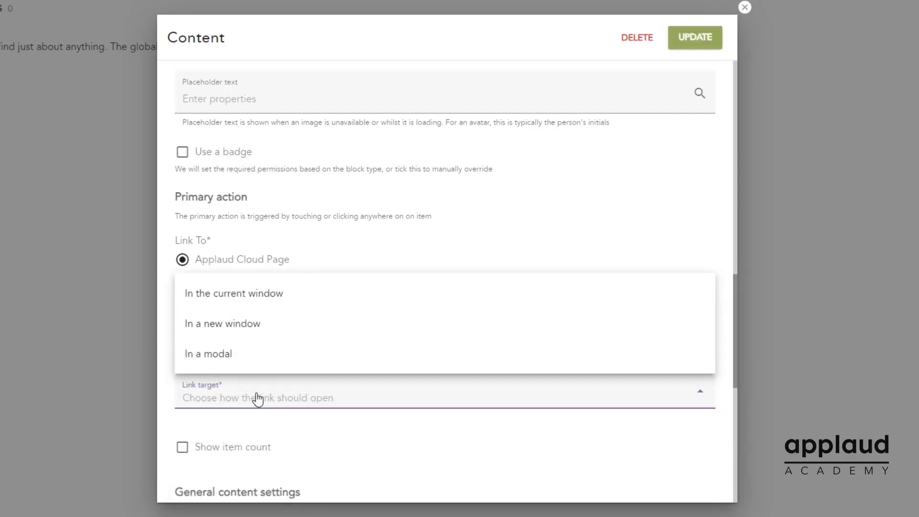
{"action": "left_click", "coordinate": [238, 361]}
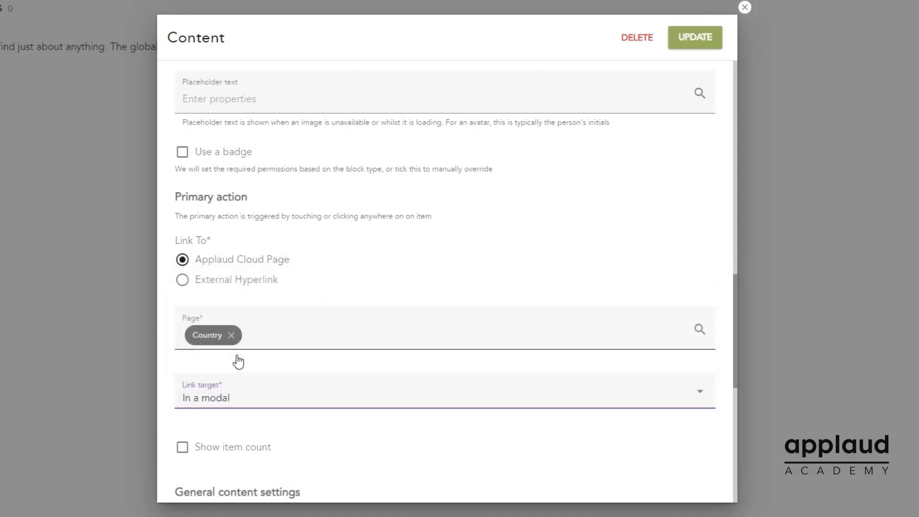
- Leave the general content settings and export option at their defaults and save the Countries search item
{"action": "scroll", "coordinate": [238, 361], "scroll_direction": "down", "scroll_amount": 5}
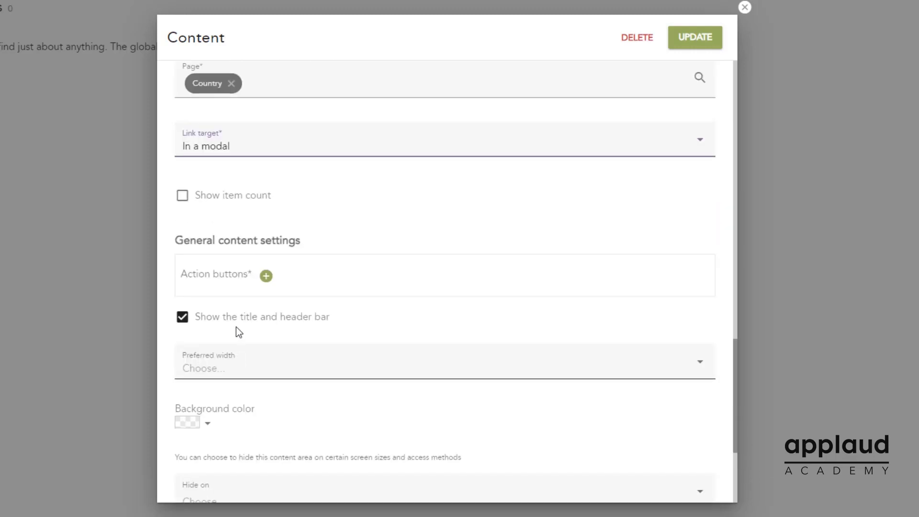
{"action": "left_click", "coordinate": [180, 201]}
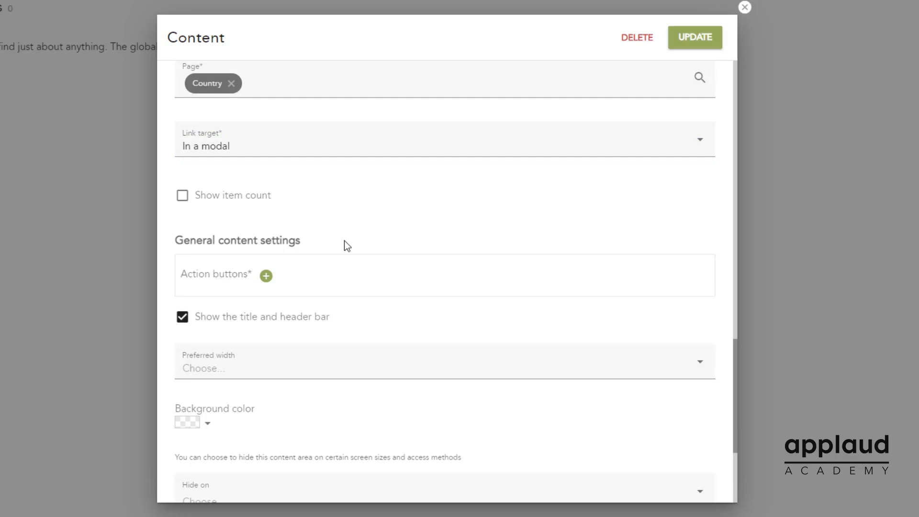
{"action": "scroll", "coordinate": [344, 242], "scroll_direction": "down", "scroll_amount": 4}
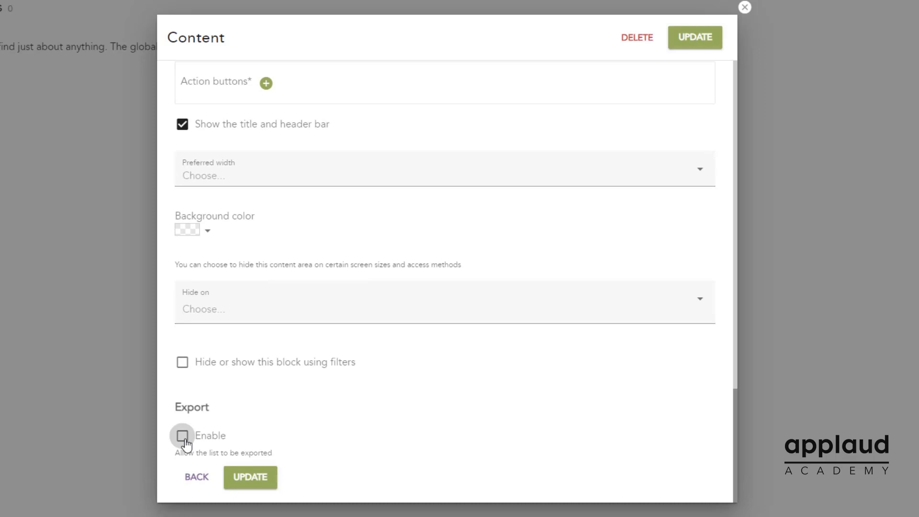
{"action": "left_click", "coordinate": [249, 483]}
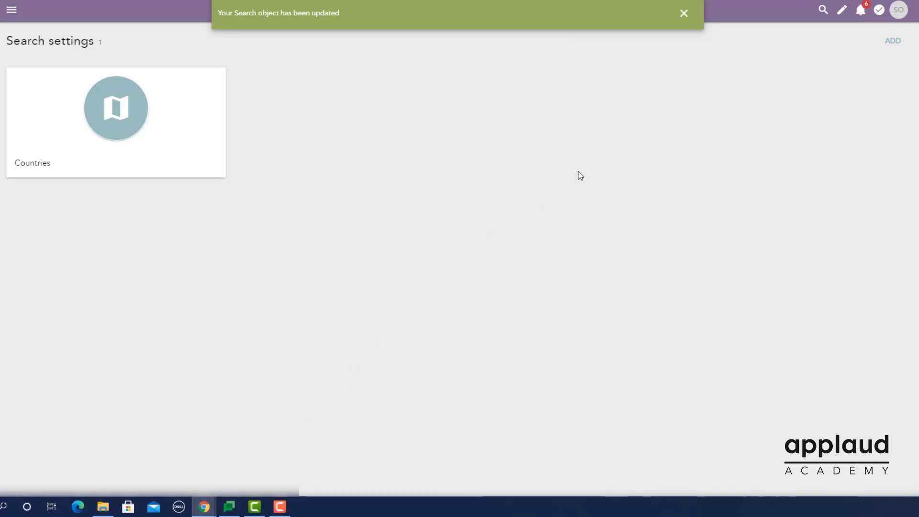
{"action": "left_click", "coordinate": [689, 17]}
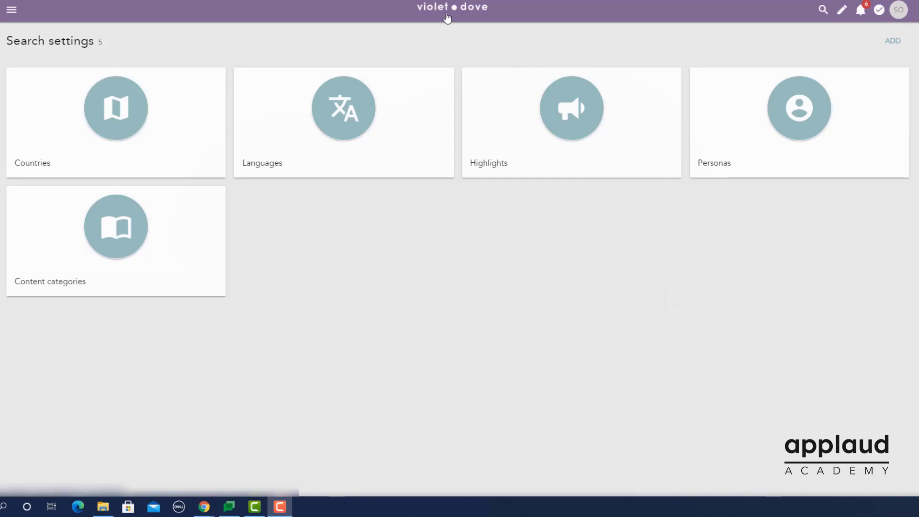
- Go to the admin home and open the Home page from Pages for editing
{"action": "left_click", "coordinate": [446, 17]}
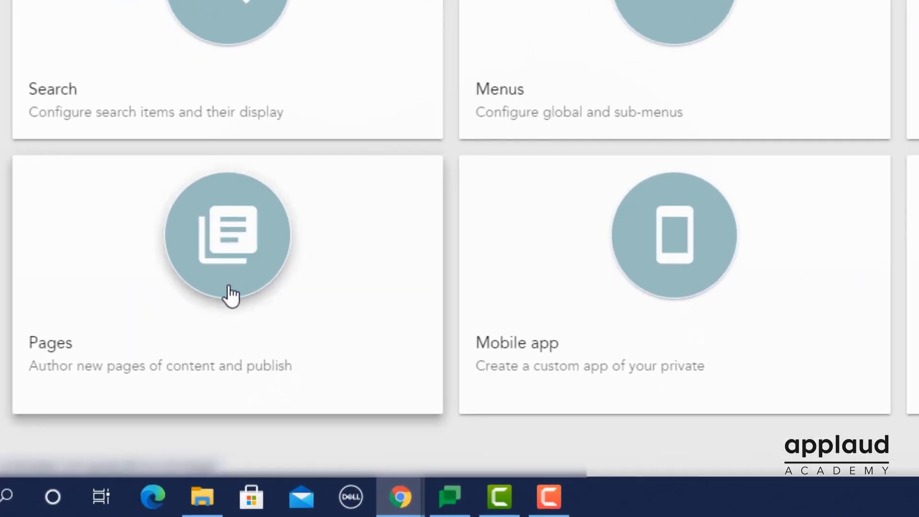
{"action": "left_click", "coordinate": [231, 296]}
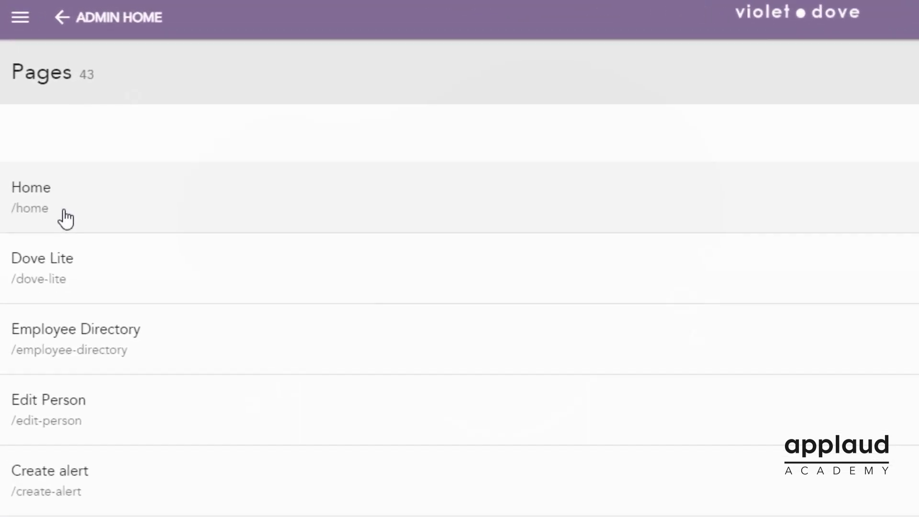
{"action": "left_click", "coordinate": [66, 219]}
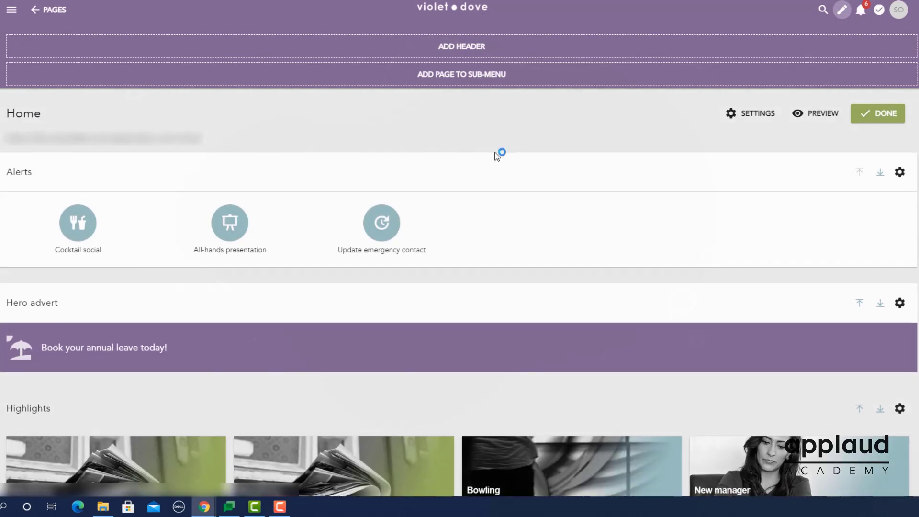
- Add a Search box content block titled Search at the end of the Home page and save it
{"action": "scroll", "coordinate": [496, 156], "scroll_direction": "down", "scroll_amount": 4}
{"action": "scroll", "coordinate": [495, 157], "scroll_direction": "down", "scroll_amount": 7}
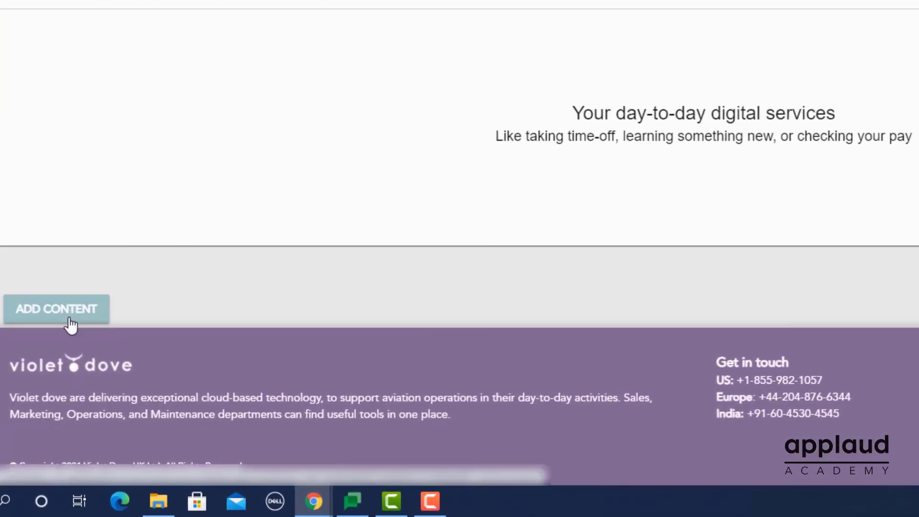
{"action": "left_click", "coordinate": [70, 319]}
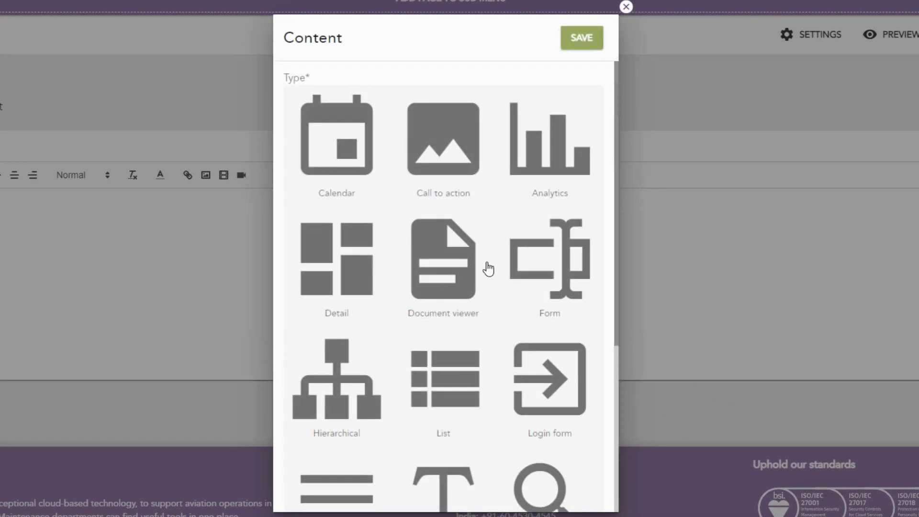
{"action": "scroll", "coordinate": [494, 258], "scroll_direction": "down", "scroll_amount": 5}
{"action": "left_click", "coordinate": [550, 248]}
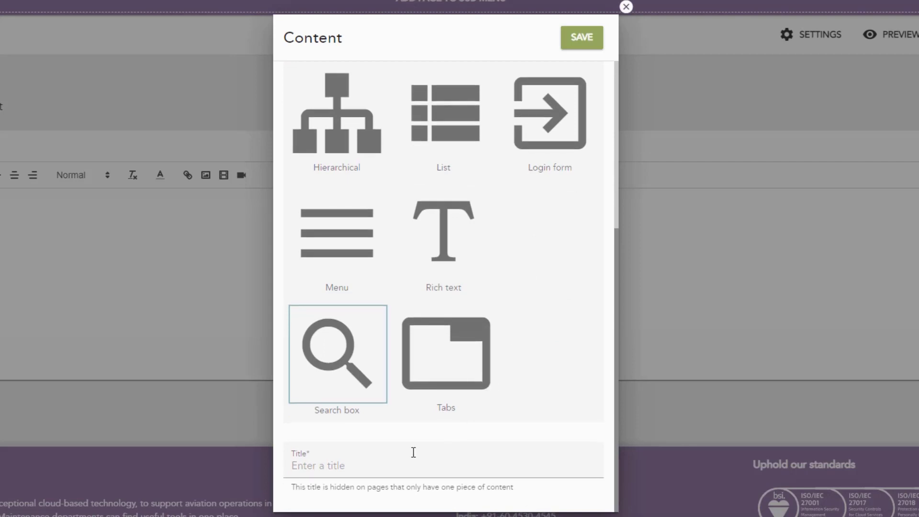
{"action": "left_click", "coordinate": [371, 468]}
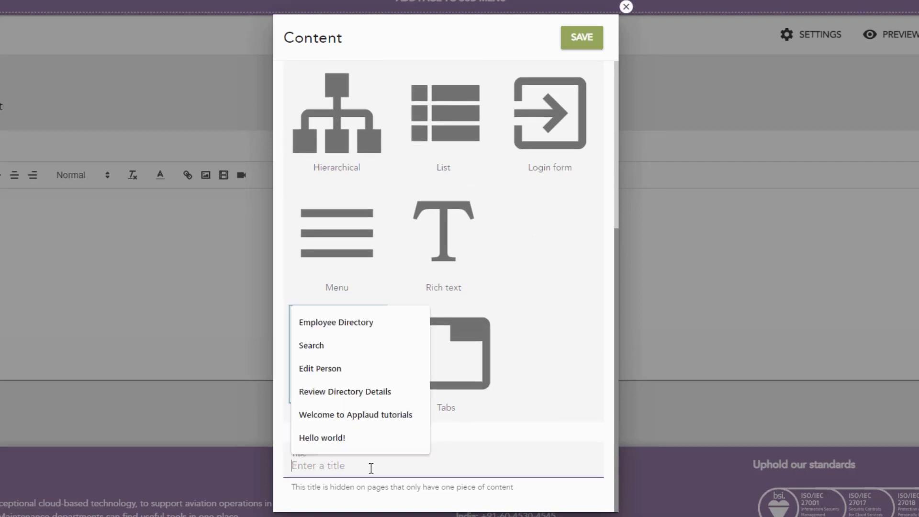
{"action": "left_click", "coordinate": [382, 345]}
{"action": "left_click", "coordinate": [582, 44]}
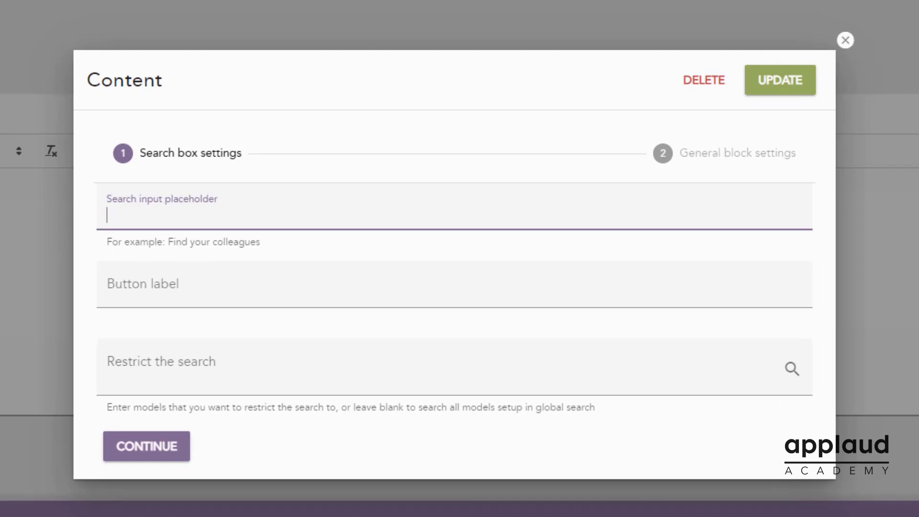
- Set the search input placeholder to "Find answers, people, services, and knowledge" and the button label to Search
{"action": "type", "text": "Find"}
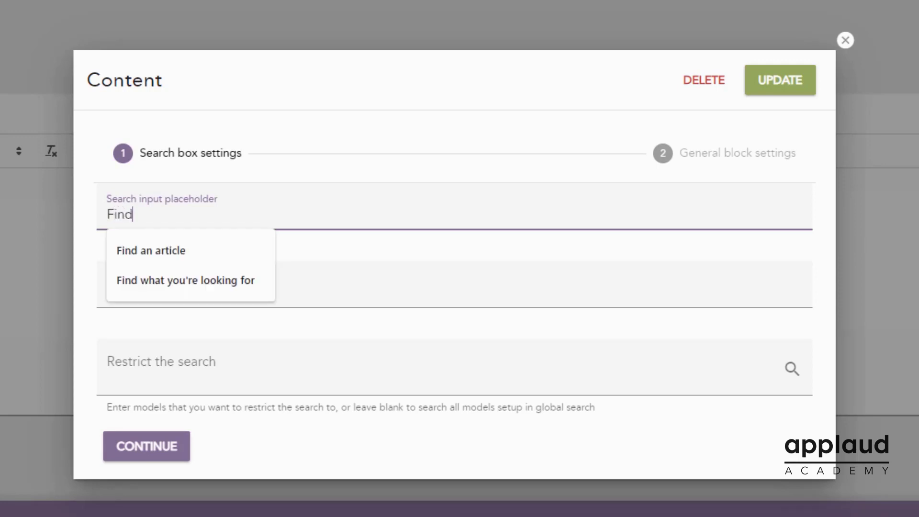
{"action": "type", "text": " answers, "}
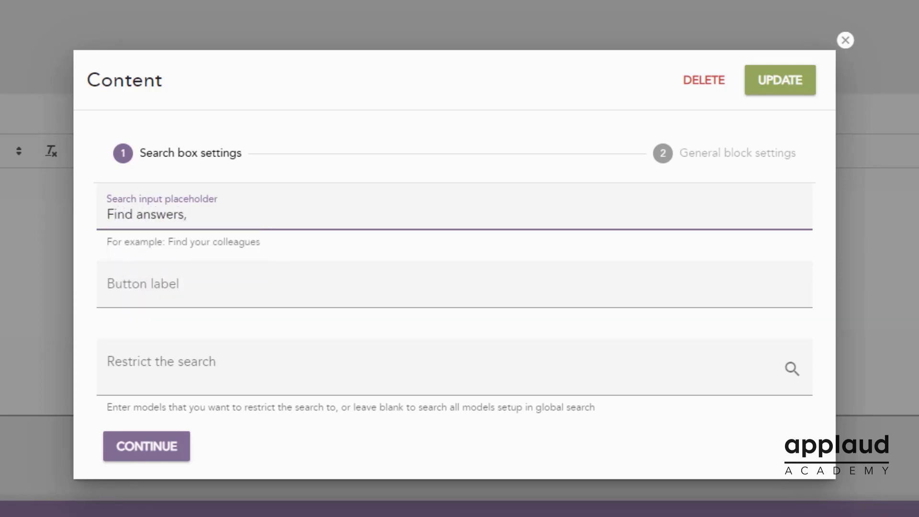
{"action": "type", "text": "people, services"}
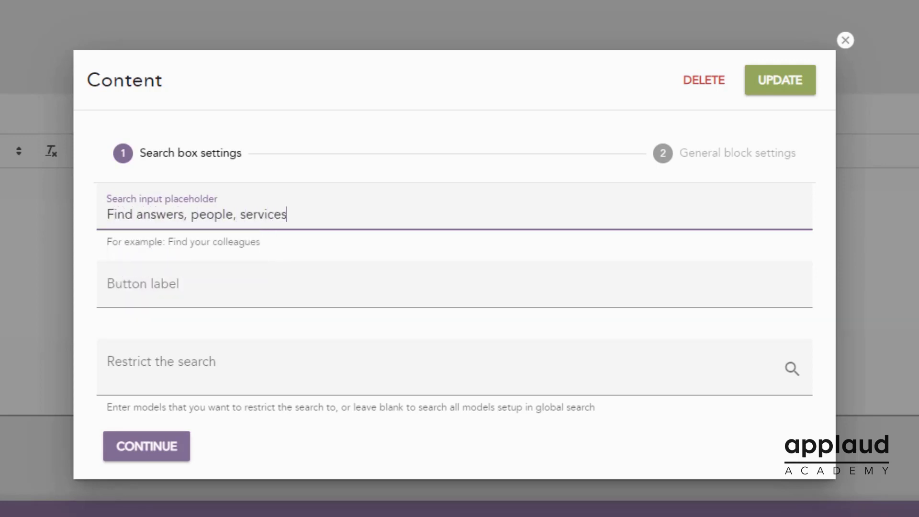
{"action": "type", "text": ", and know"}
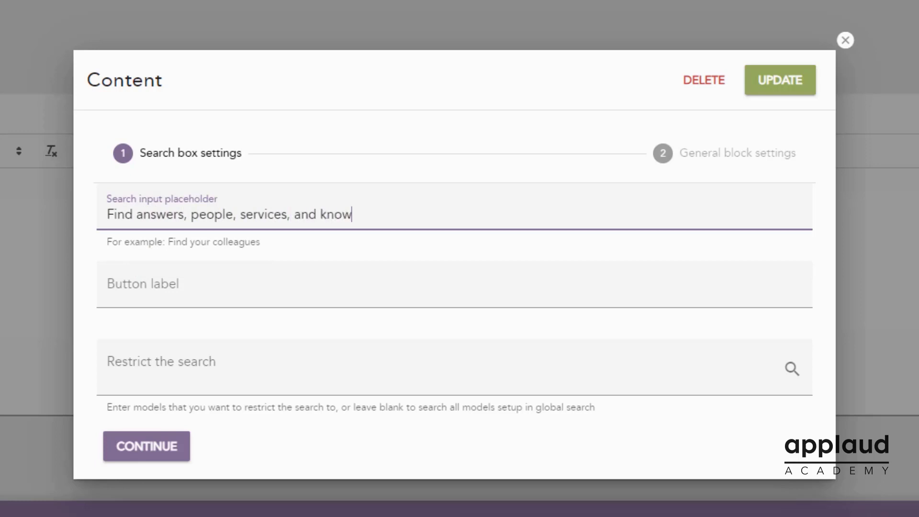
{"action": "type", "text": "ledge"}
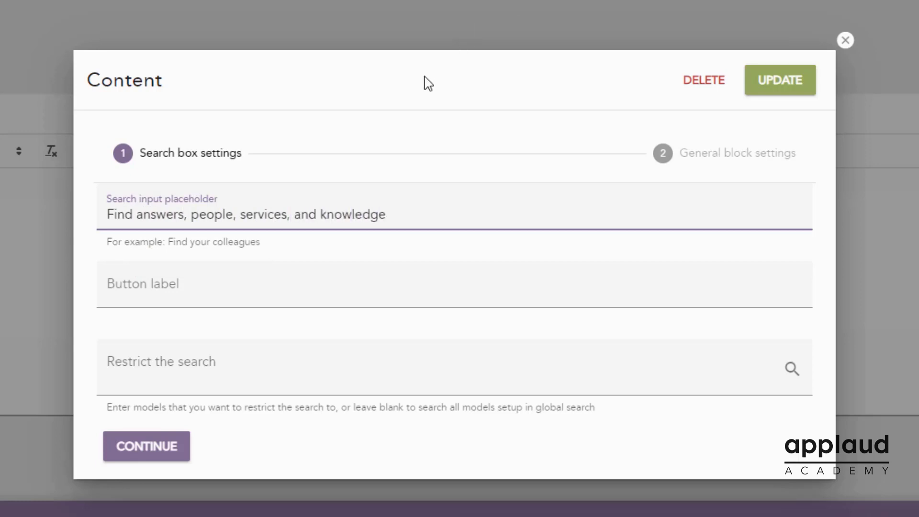
{"action": "left_click", "coordinate": [168, 300]}
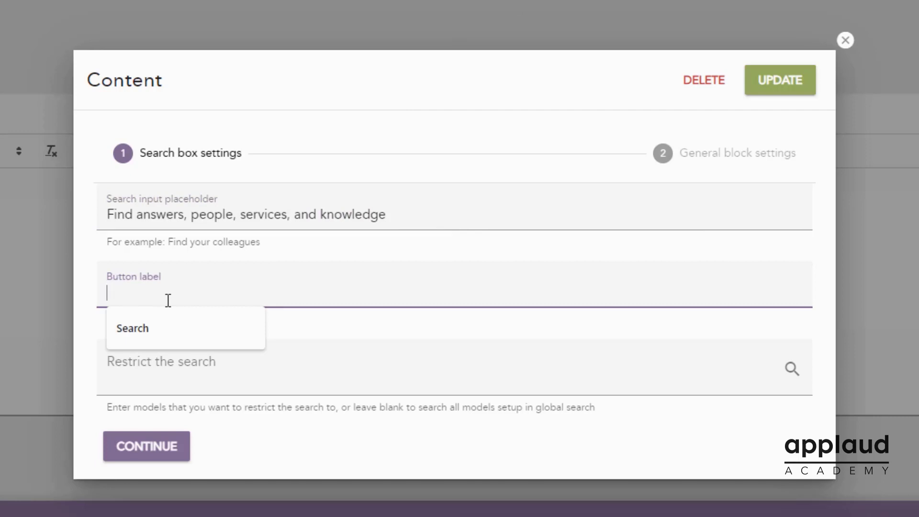
{"action": "left_click", "coordinate": [170, 328]}
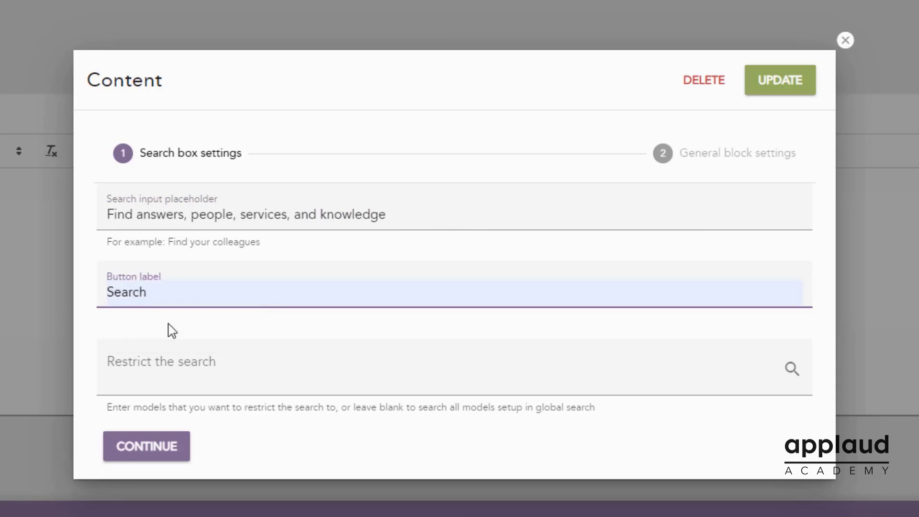
- Leave the search restriction blank and update the block with its default general block settings
{"action": "left_click", "coordinate": [184, 380]}
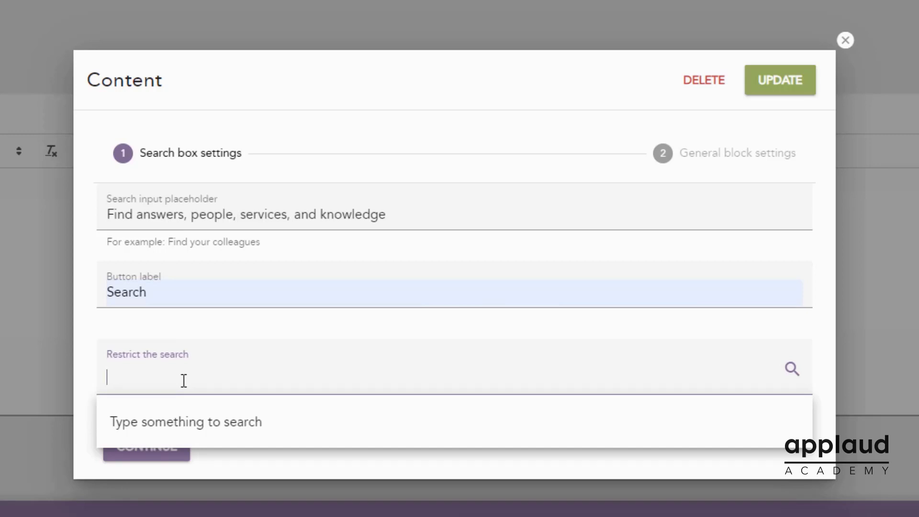
{"action": "left_click", "coordinate": [252, 329]}
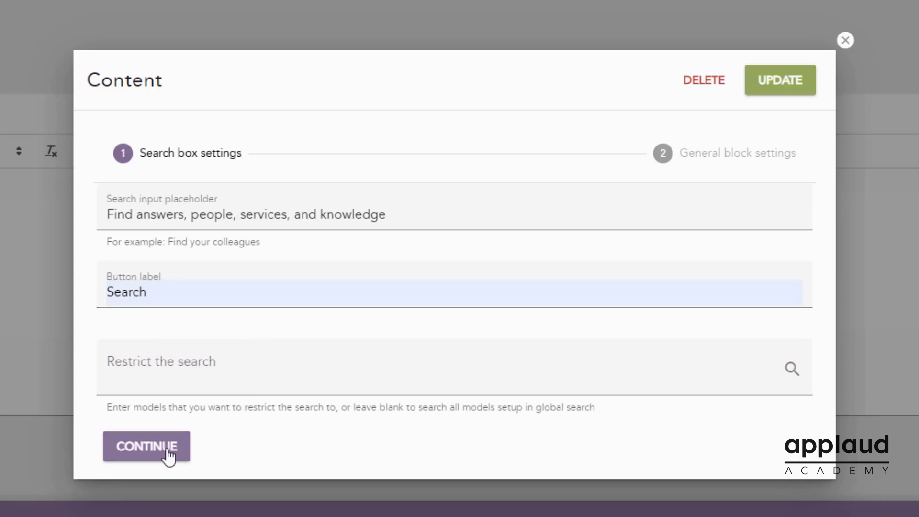
{"action": "left_click", "coordinate": [142, 448]}
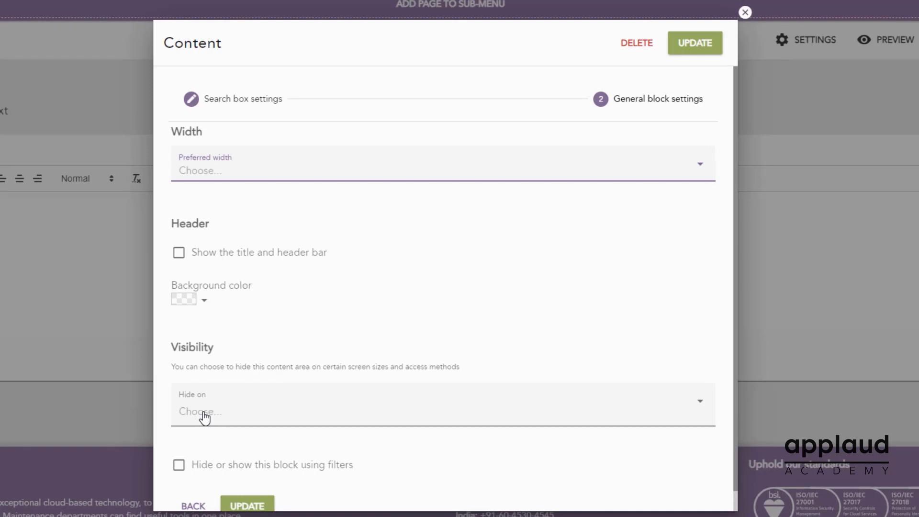
{"action": "scroll", "coordinate": [489, 235], "scroll_direction": "down", "scroll_amount": 1}
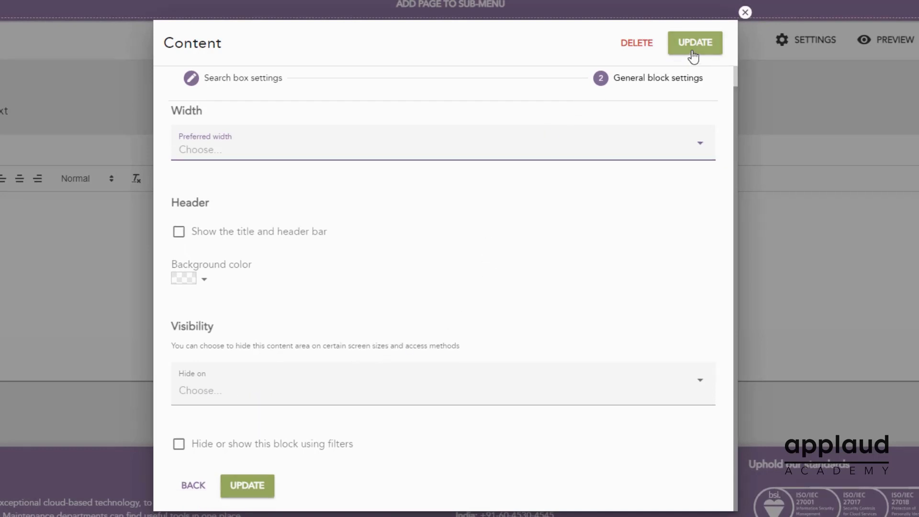
{"action": "left_click", "coordinate": [694, 44]}
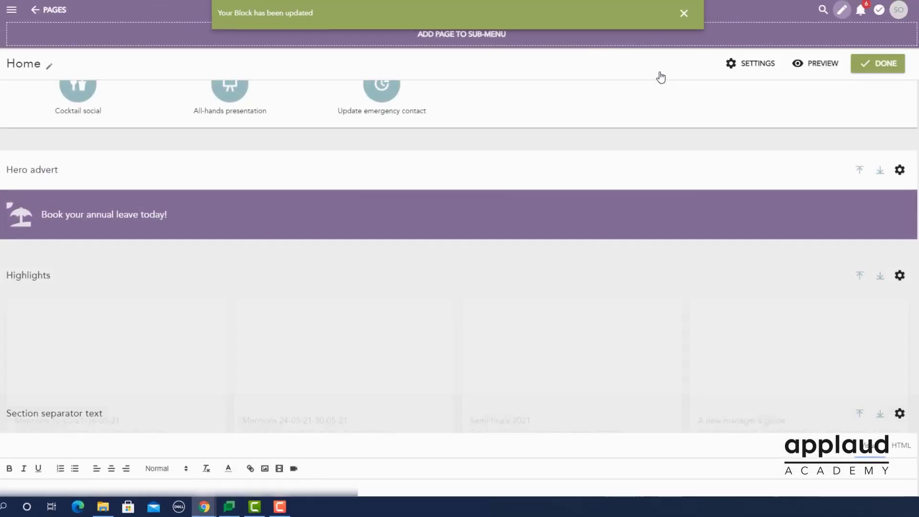
- Move the Search block up two places so it sits between Hero advert and Highlights
{"action": "scroll", "coordinate": [659, 73], "scroll_direction": "down", "scroll_amount": 7}
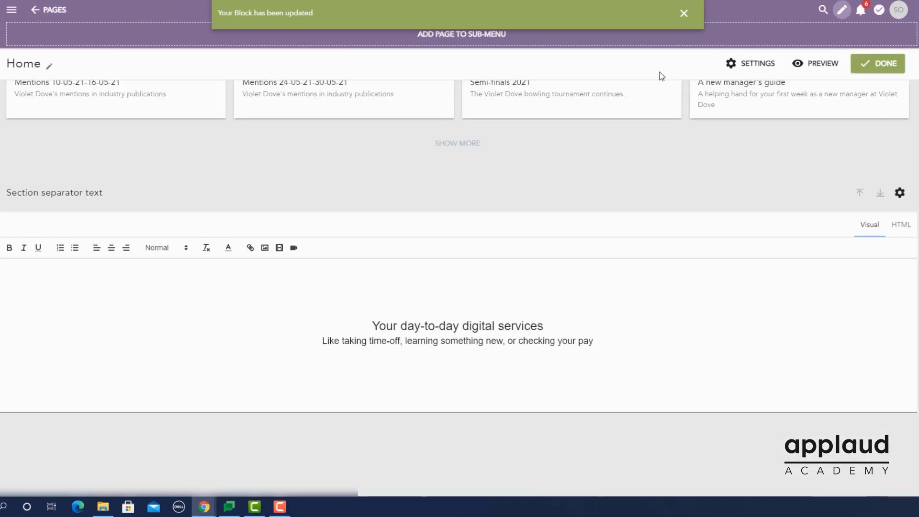
{"action": "scroll", "coordinate": [659, 71], "scroll_direction": "down", "scroll_amount": 2}
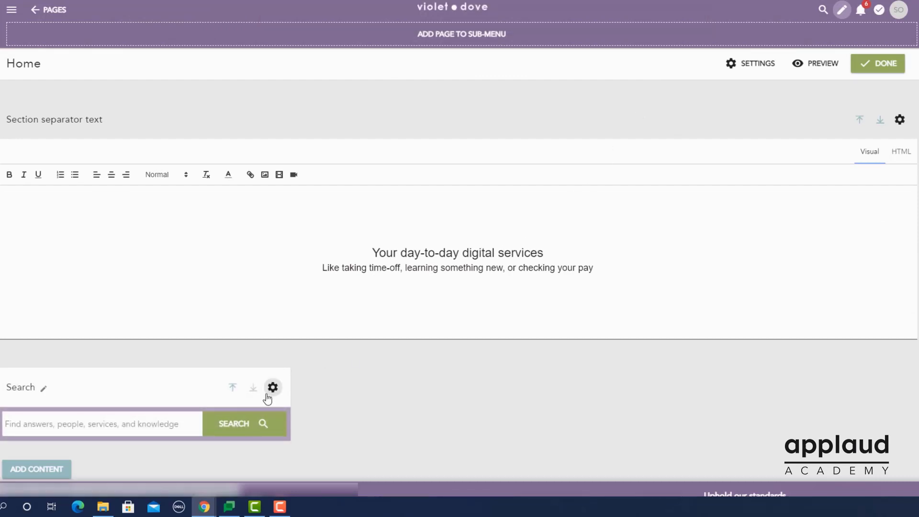
{"action": "left_click", "coordinate": [235, 390]}
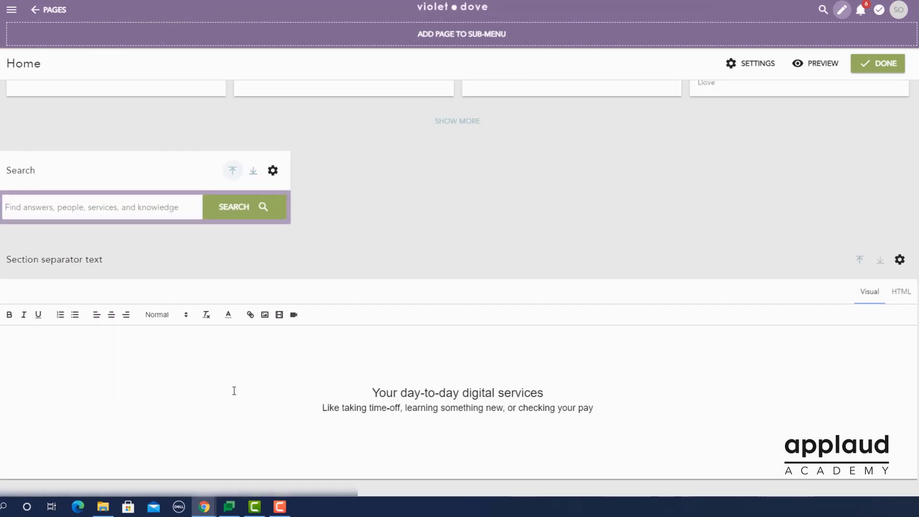
{"action": "left_click", "coordinate": [232, 170]}
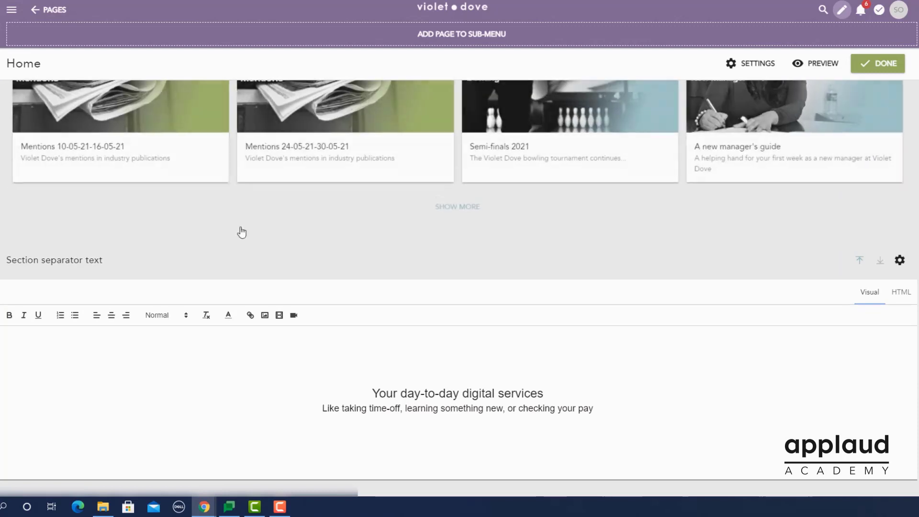
{"action": "scroll", "coordinate": [249, 269], "scroll_direction": "up", "scroll_amount": 3}
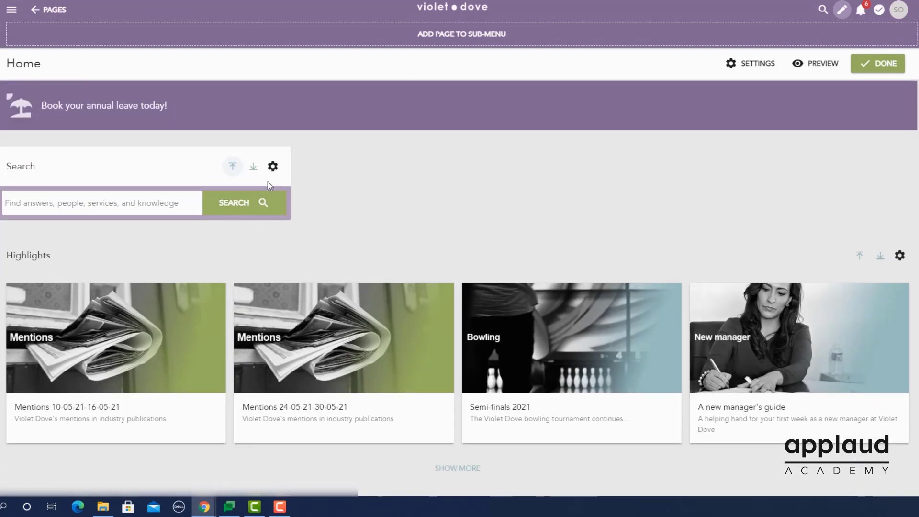
- Set the Search block's preferred width to Full-width and update the block
{"action": "left_click", "coordinate": [272, 167]}
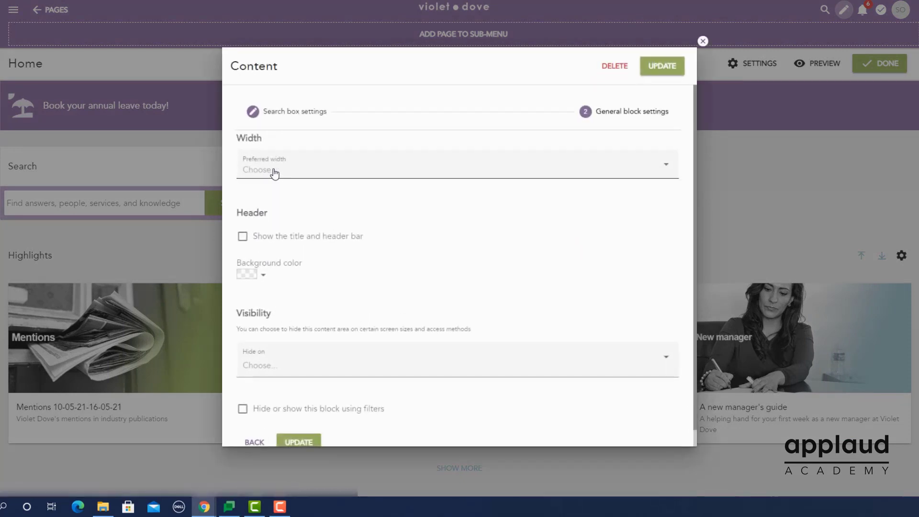
{"action": "left_click", "coordinate": [274, 171]}
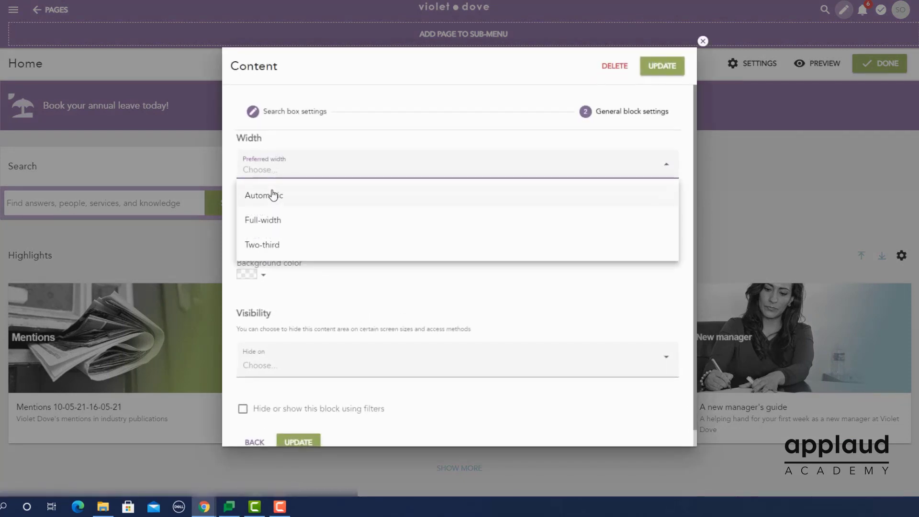
{"action": "left_click", "coordinate": [272, 221]}
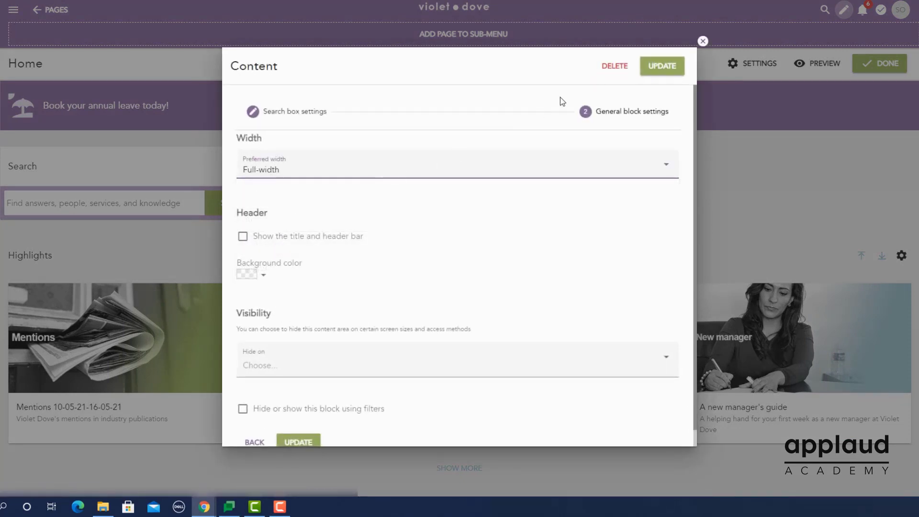
{"action": "left_click", "coordinate": [666, 72]}
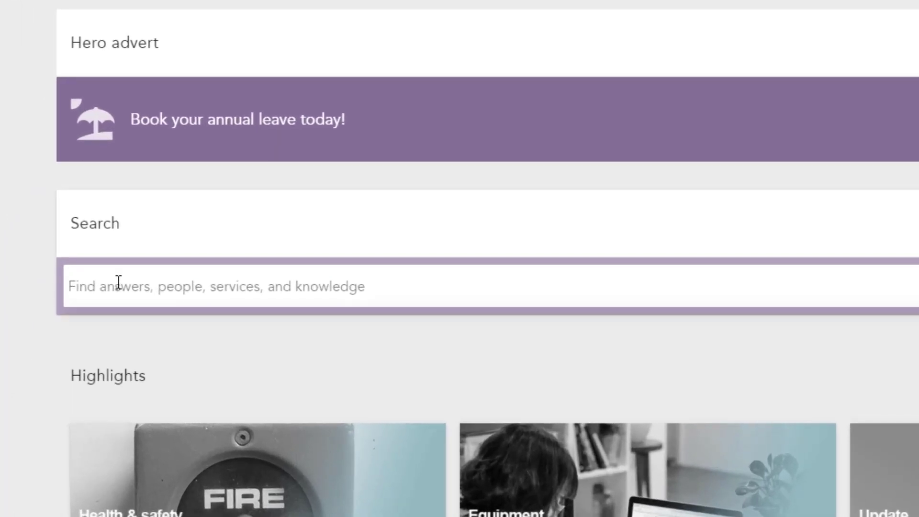
- Run a search for "Social" from the Search block on the Home page
{"action": "left_click", "coordinate": [118, 283]}
{"action": "type", "text": "Social"}
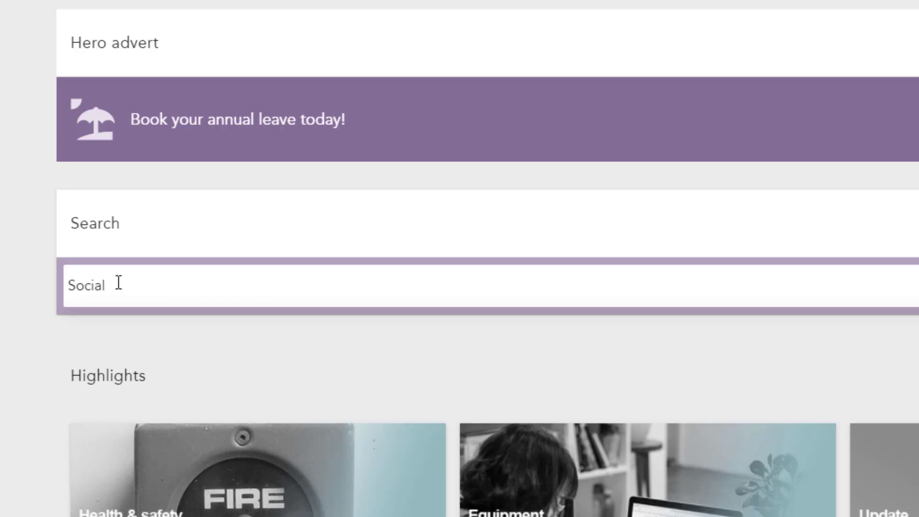
{"action": "key", "text": "Return"}
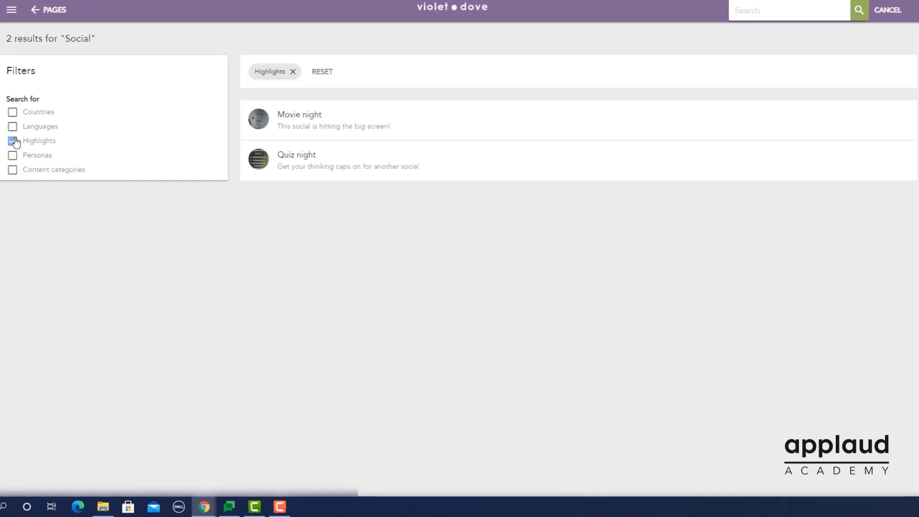
- View the Movie night result under Highlights and the Social result under Content categories, closing each without changes
{"action": "left_click", "coordinate": [308, 133]}
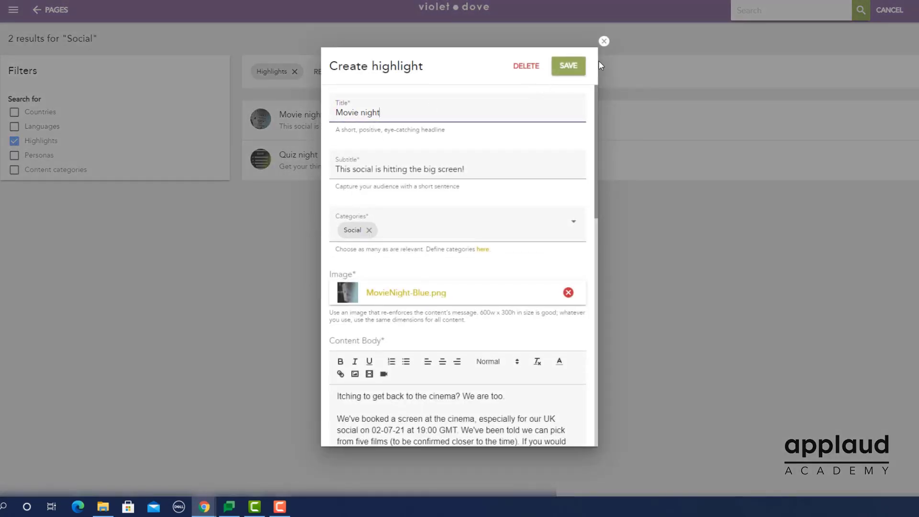
{"action": "left_click", "coordinate": [605, 44]}
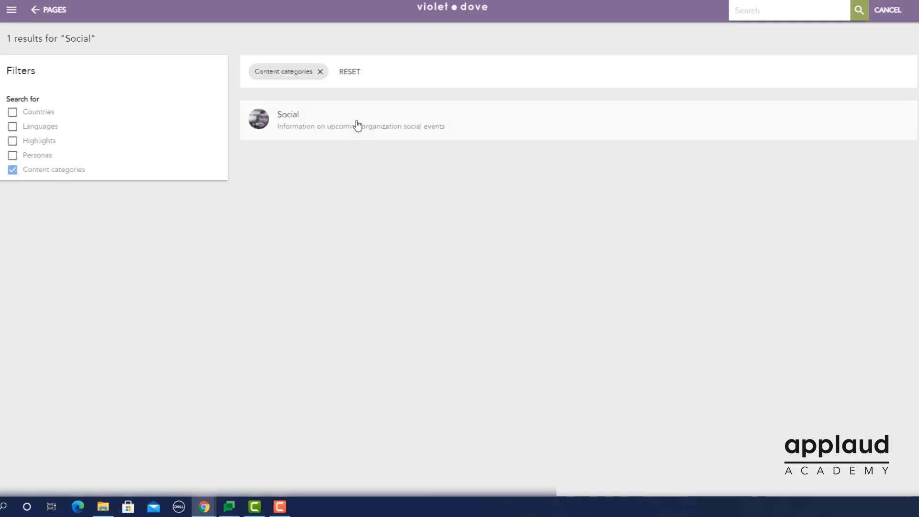
{"action": "left_click", "coordinate": [357, 125]}
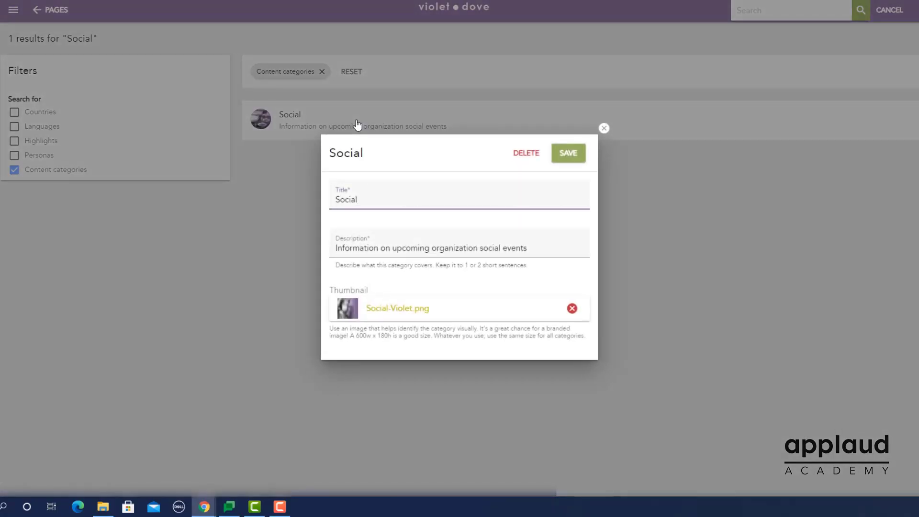
{"action": "left_click", "coordinate": [603, 129]}
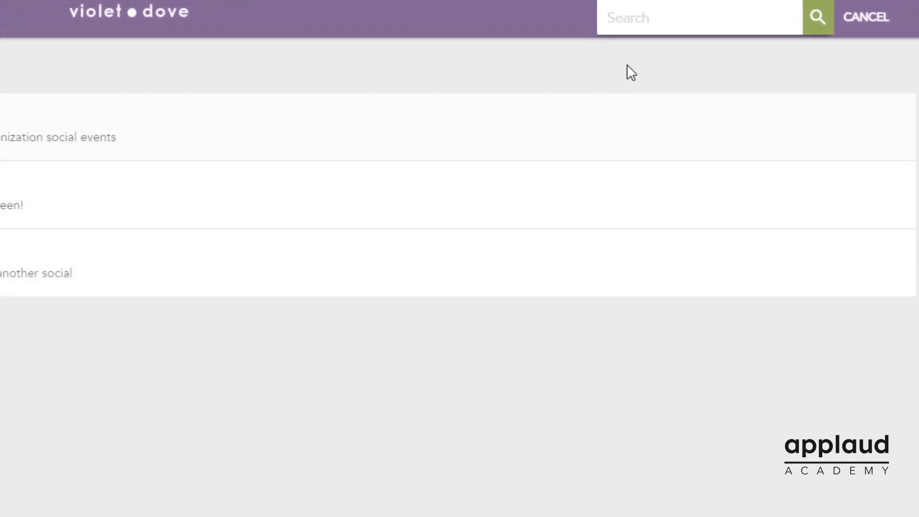
- Search for "dove lite" with the global search in the page header
{"action": "left_click", "coordinate": [645, 17]}
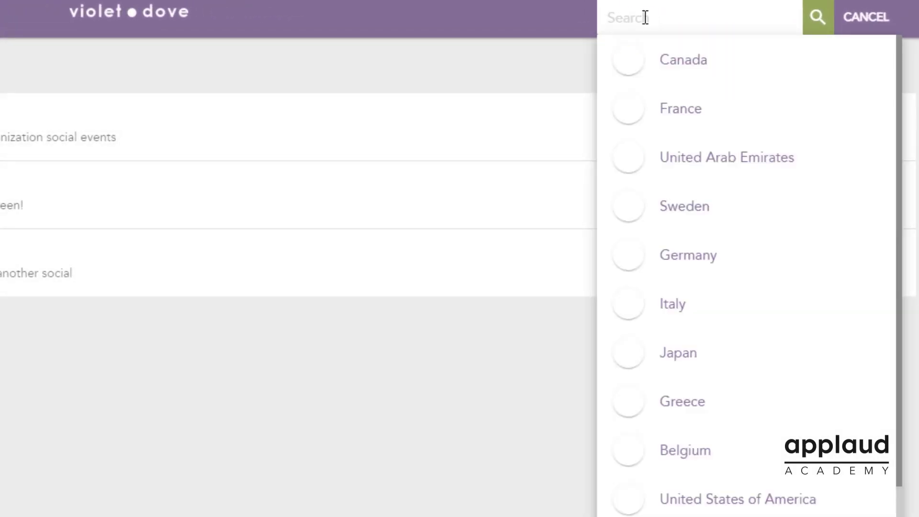
{"action": "type", "text": "dov"}
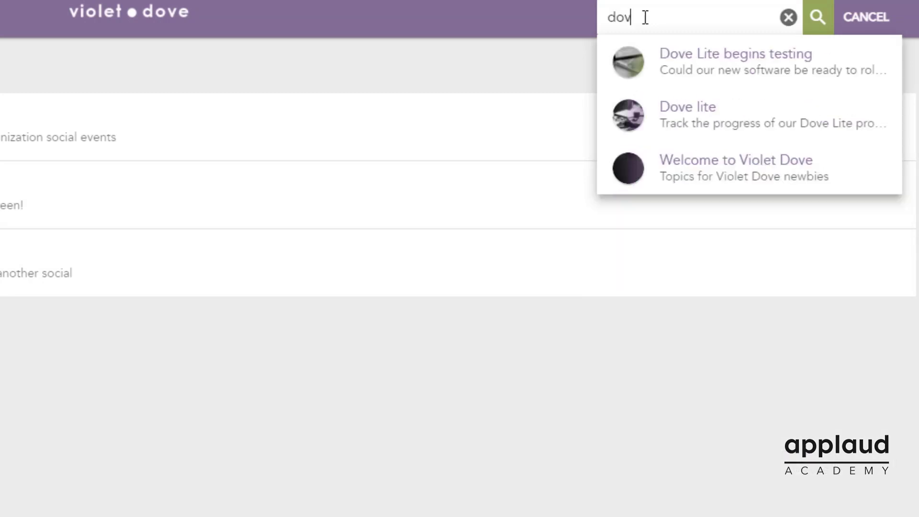
{"action": "type", "text": "e lite"}
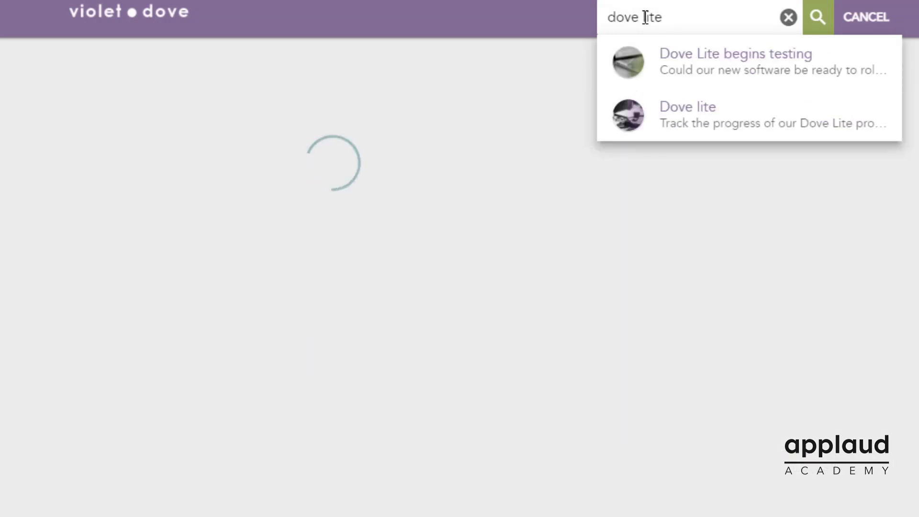